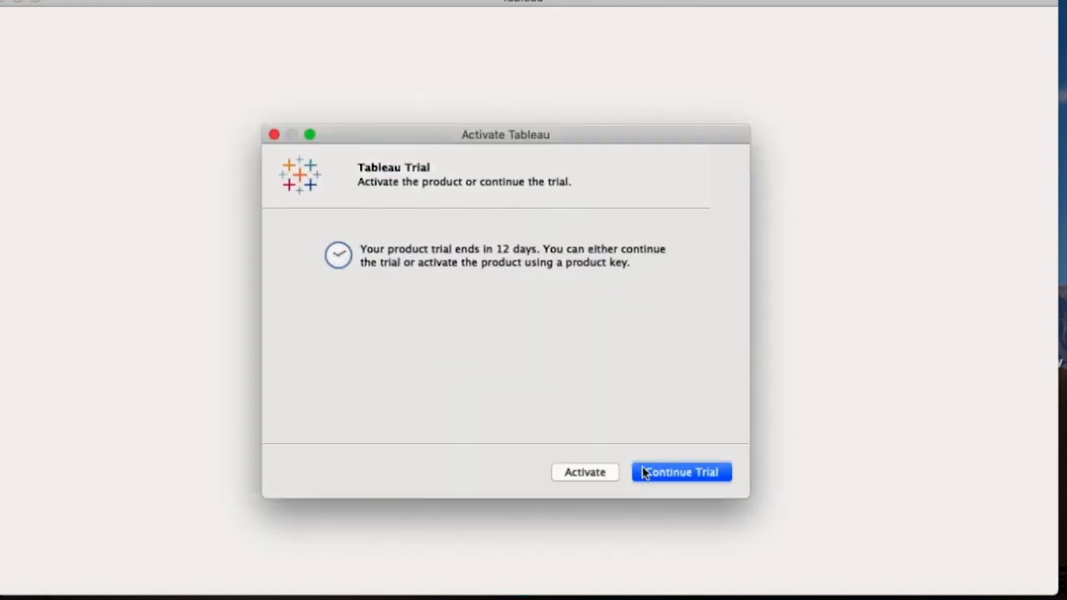
# Continue the product trial and connect to the text file income_per_person.csv from the data folder
pyautogui.click(641, 472)
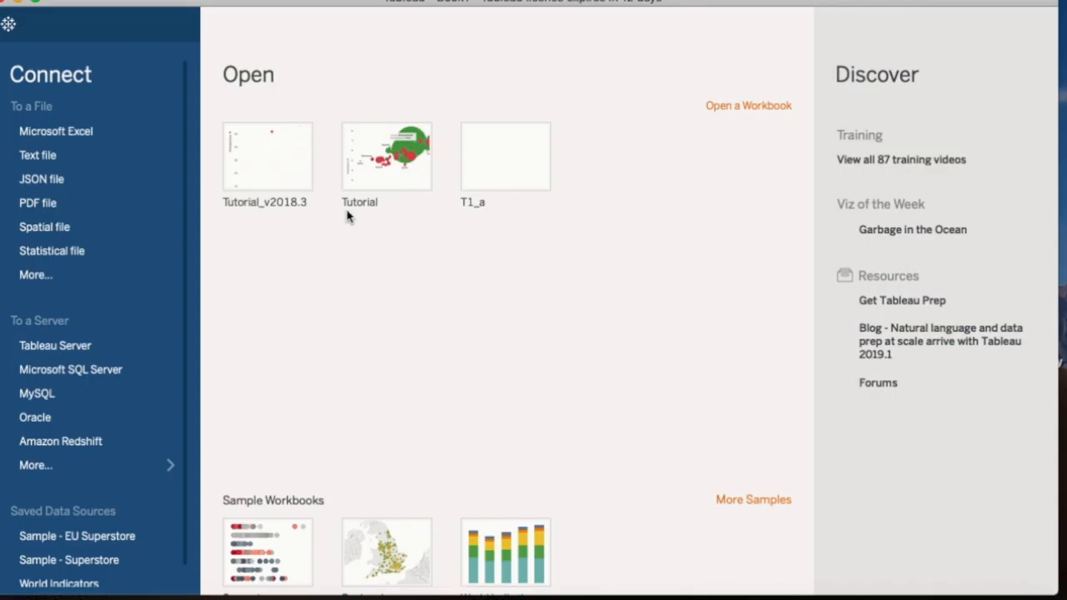
pyautogui.click(48, 161)
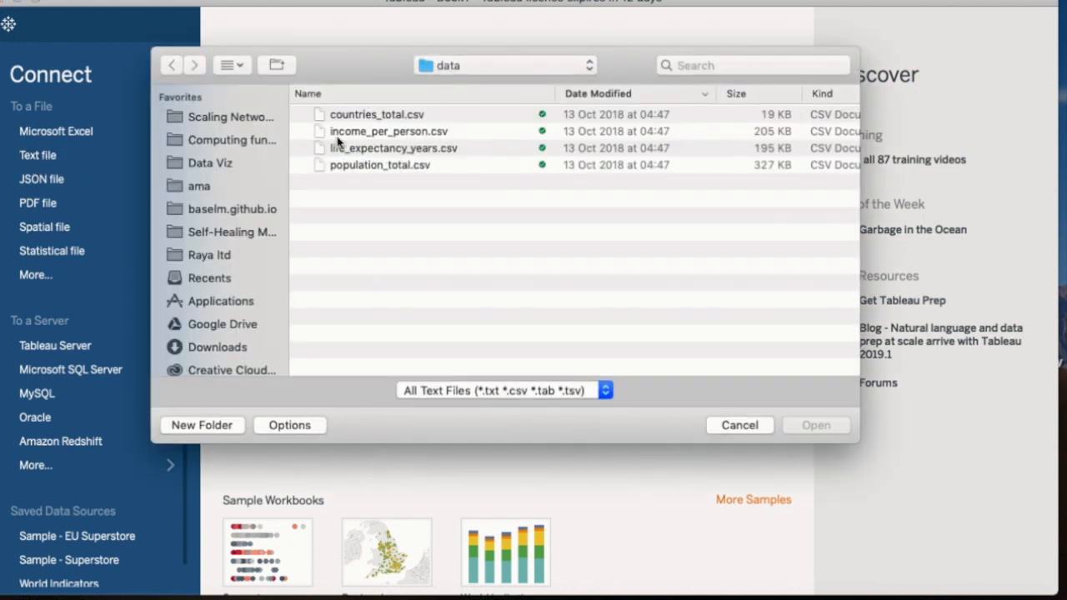
pyautogui.click(353, 134)
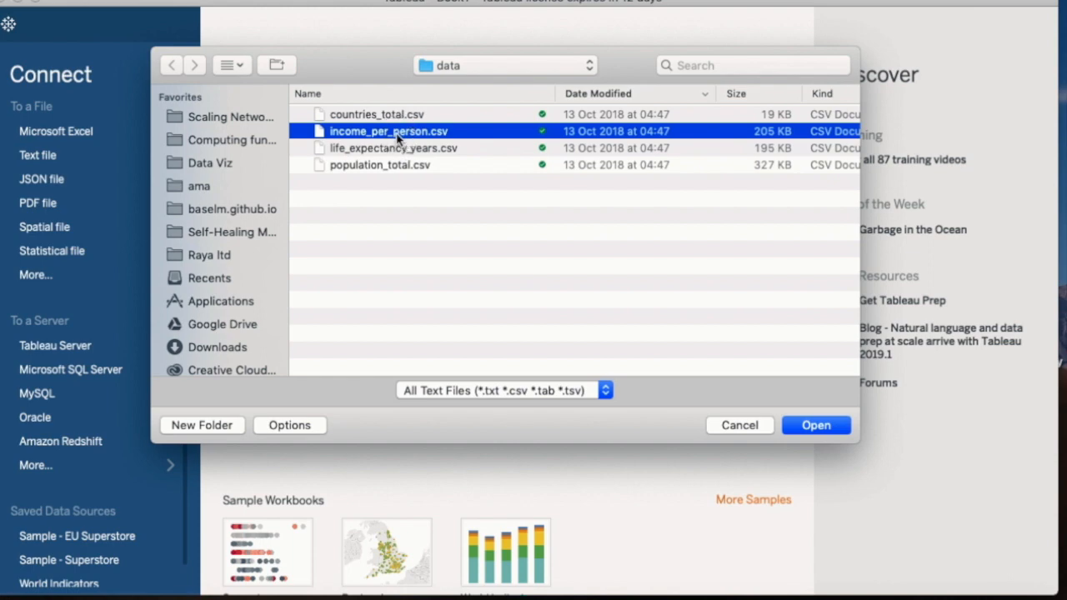
pyautogui.click(824, 429)
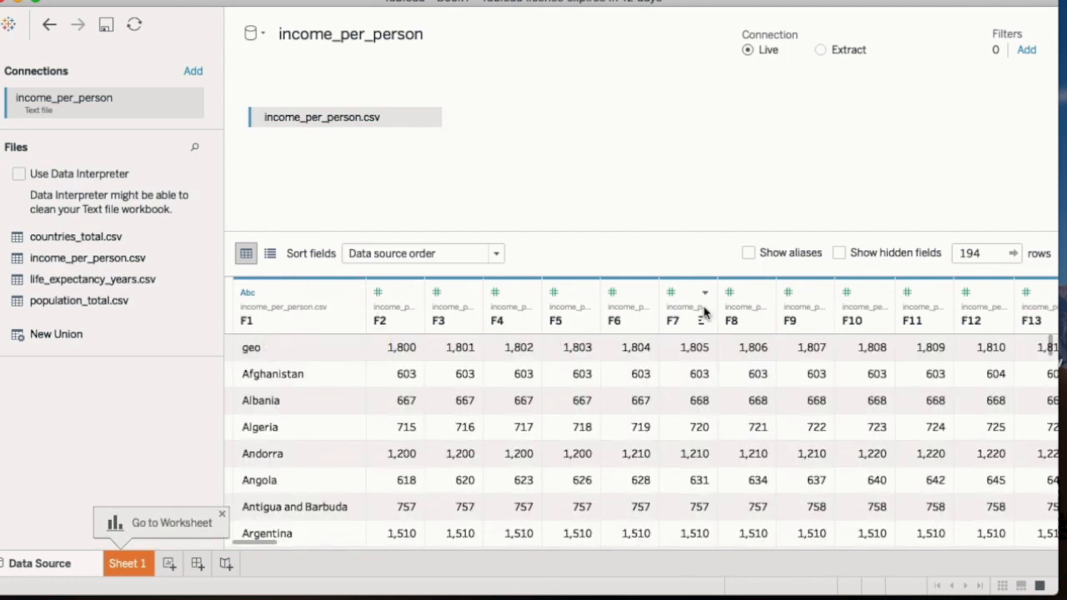
# Clean the income_per_person data with Data Interpreter and check the table's field name options
pyautogui.scroll(-2, 1048, 339)
pyautogui.scroll(2, 1048, 339)
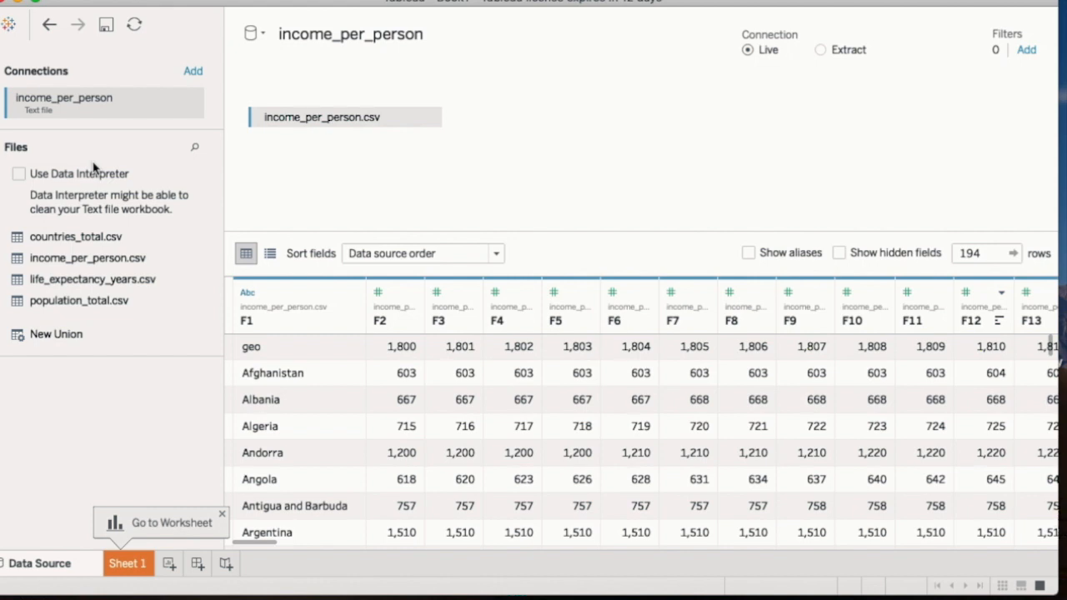
pyautogui.click(19, 175)
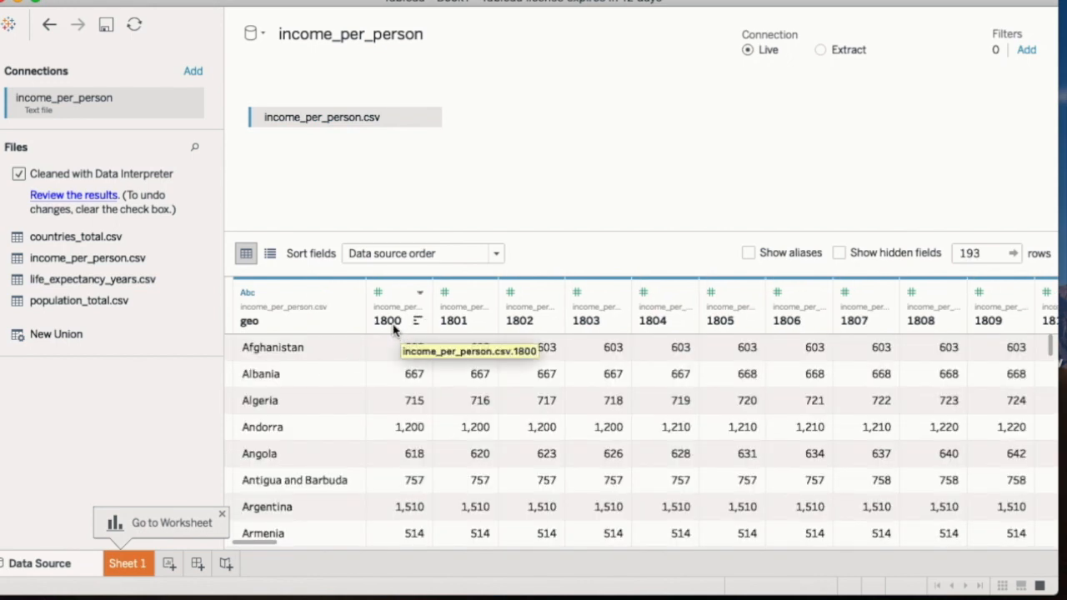
pyautogui.click(426, 119)
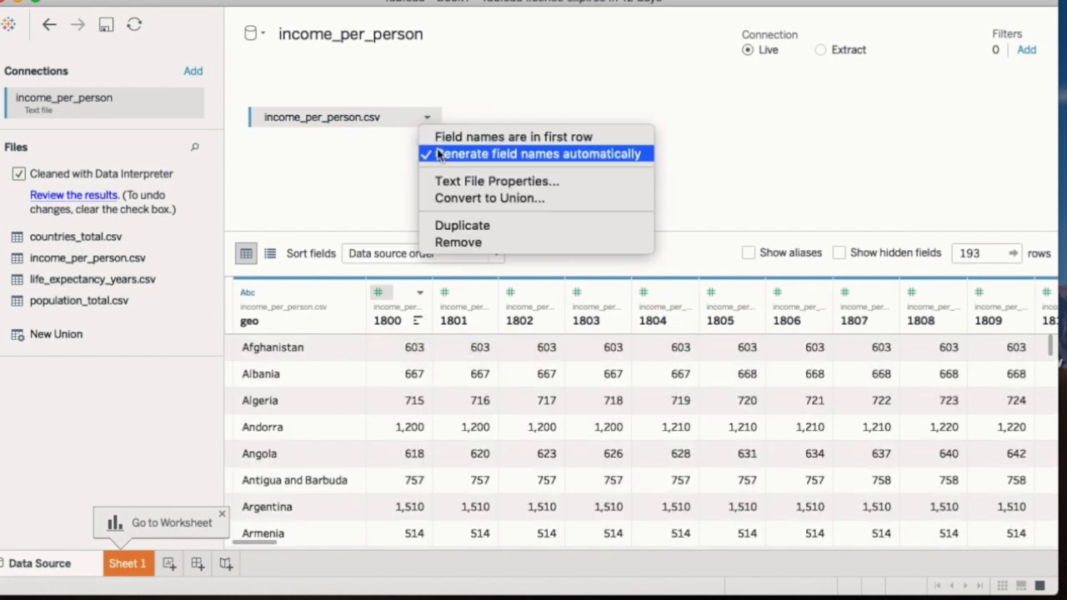
pyautogui.click(310, 324)
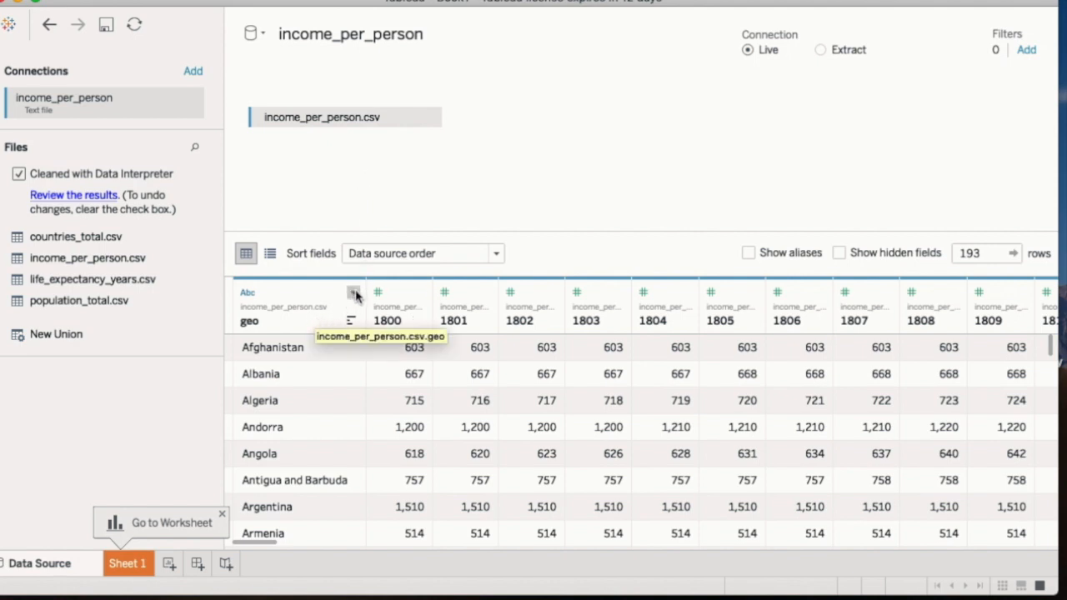
# Pivot all year columns from 1800 to 2018 in the income_per_person table
pyautogui.click(406, 289)
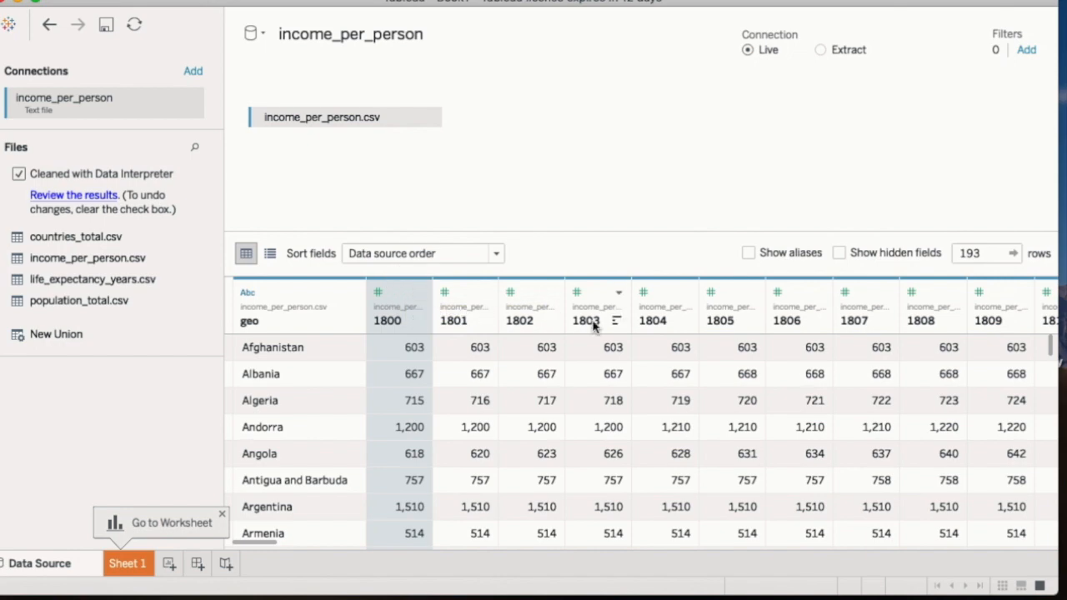
pyautogui.hscroll(2, 784, 503)
pyautogui.hscroll(20, 784, 502)
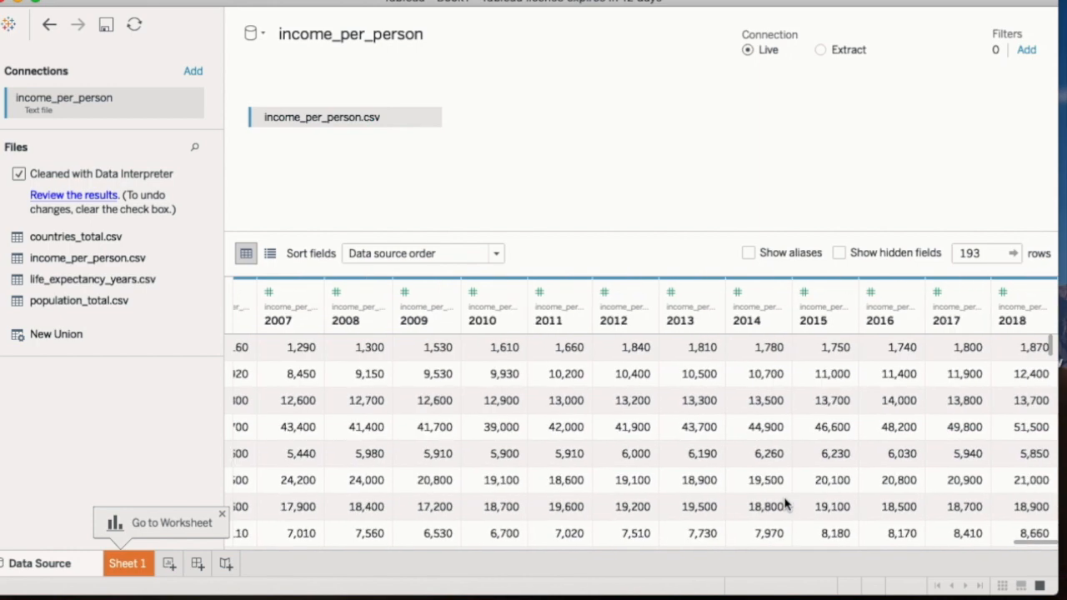
pyautogui.keyDown('shift'); pyautogui.click(1037, 290); pyautogui.keyUp('shift')
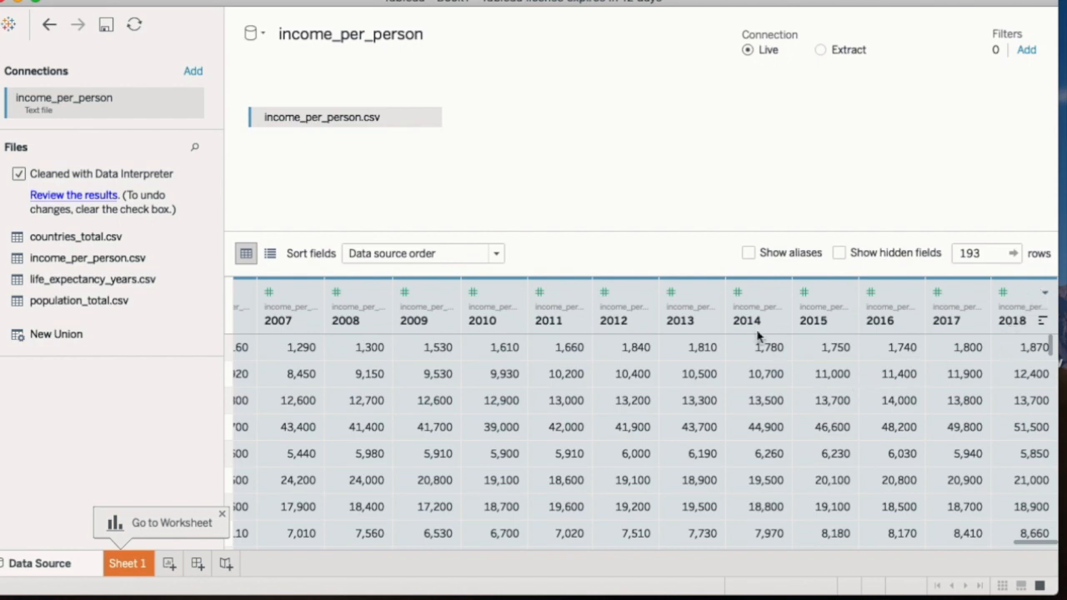
pyautogui.rightClick(1034, 296)
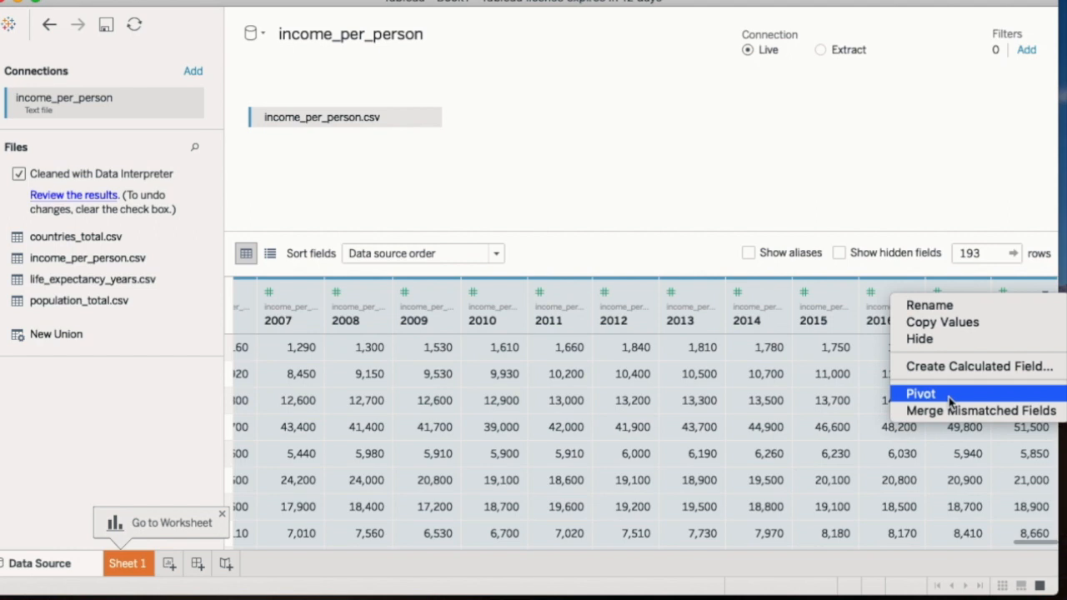
pyautogui.click(921, 394)
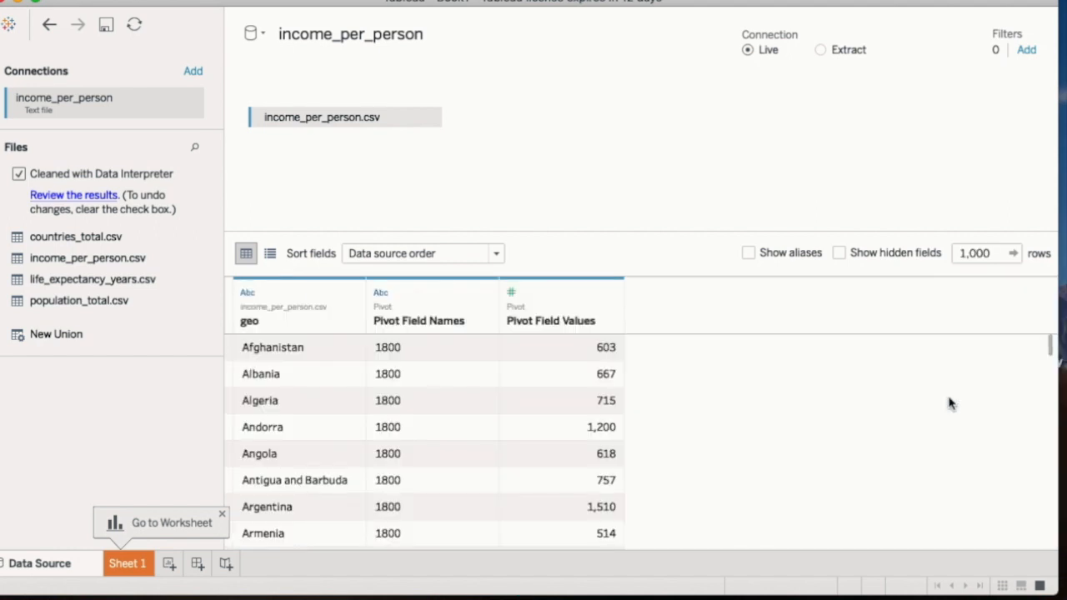
# Rename the income table's geo column to Country and its Pivot Field Names column to Year
pyautogui.click(250, 323)
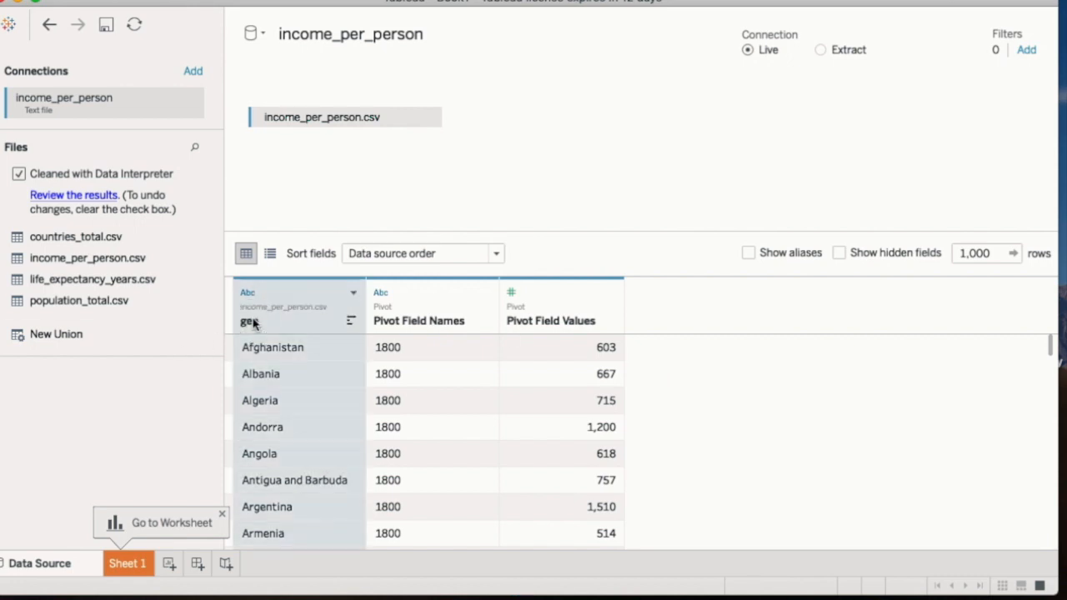
pyautogui.rightClick(250, 324)
pyautogui.click(275, 327)
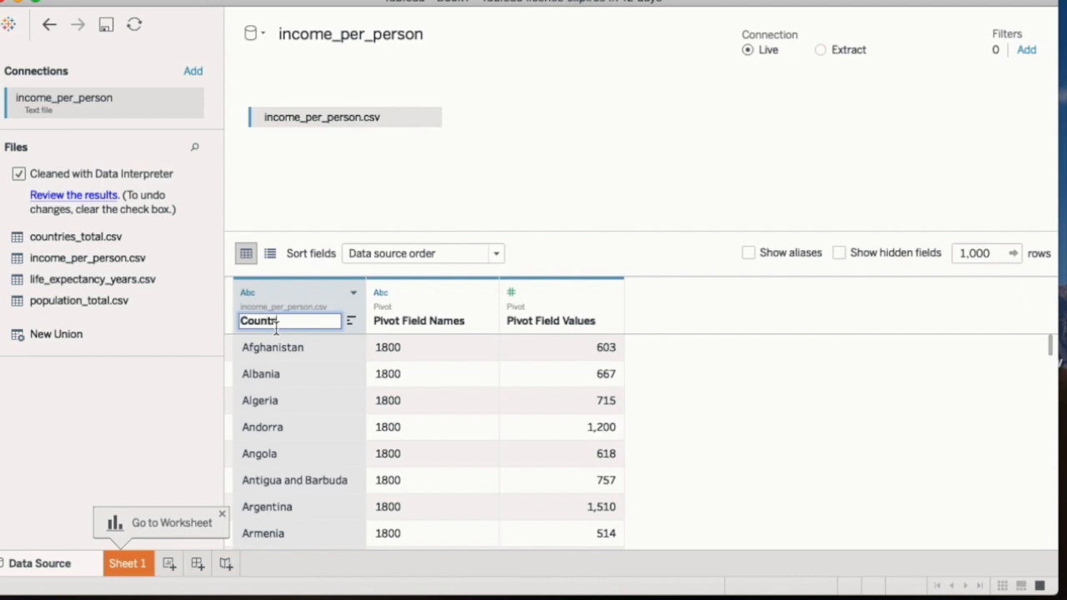
pyautogui.click(400, 320)
pyautogui.rightClick(400, 320)
pyautogui.click(430, 336)
pyautogui.write('Year')
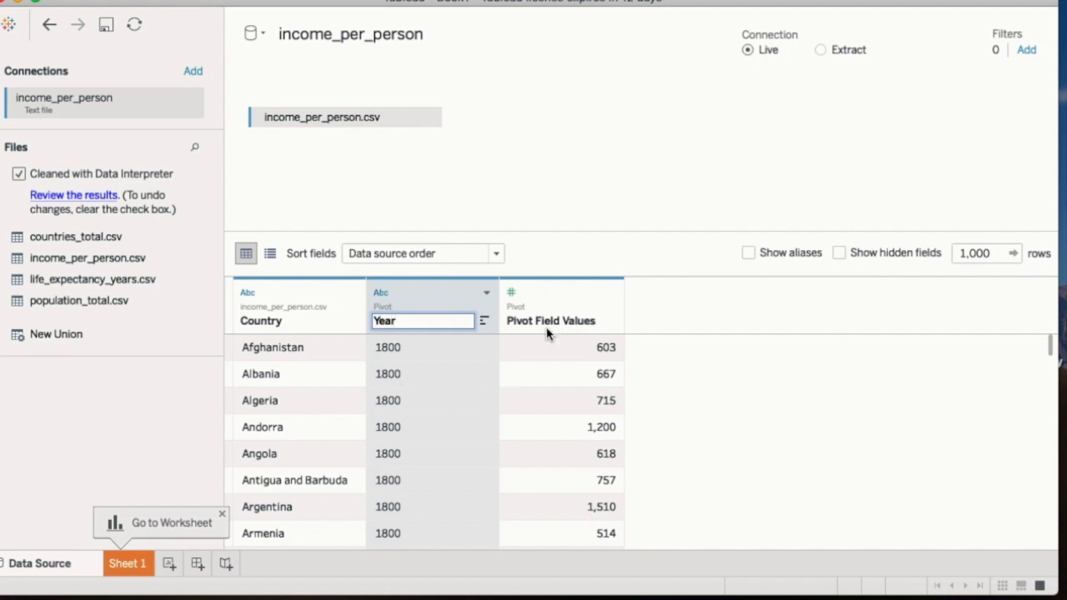
pyautogui.press('Return')
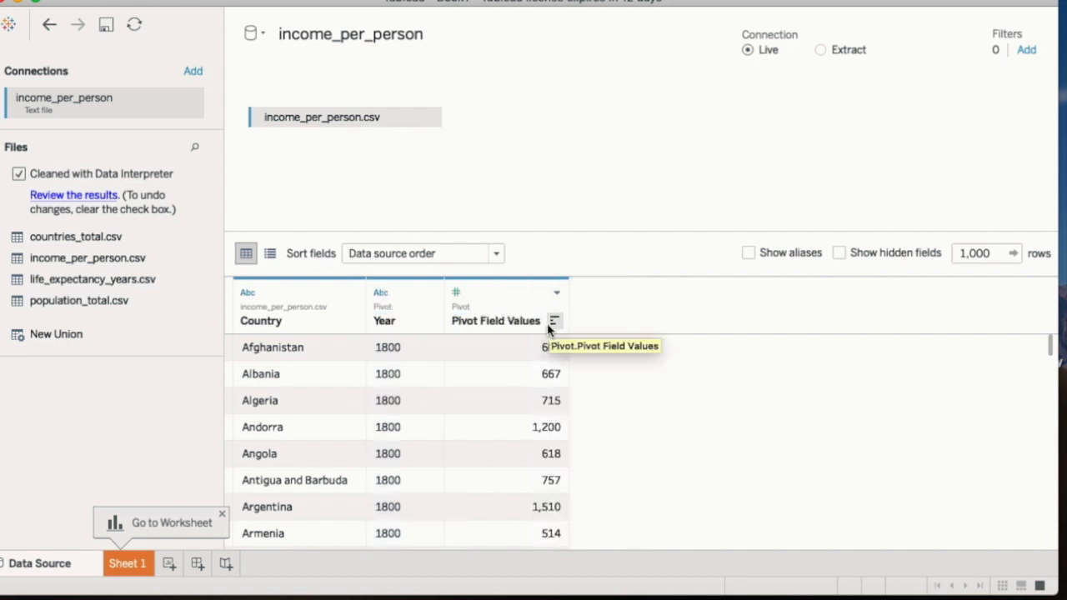
# Rename the Pivot Field Values column of the income table to Income per Person
pyautogui.rightClick(505, 324)
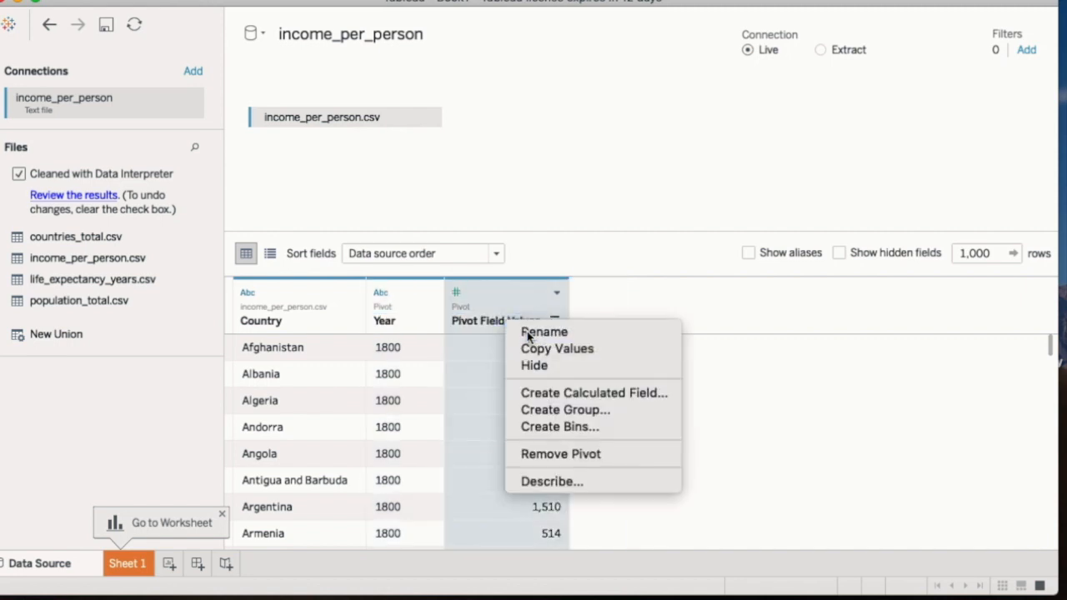
pyautogui.click(527, 332)
pyautogui.press('BackSpace')
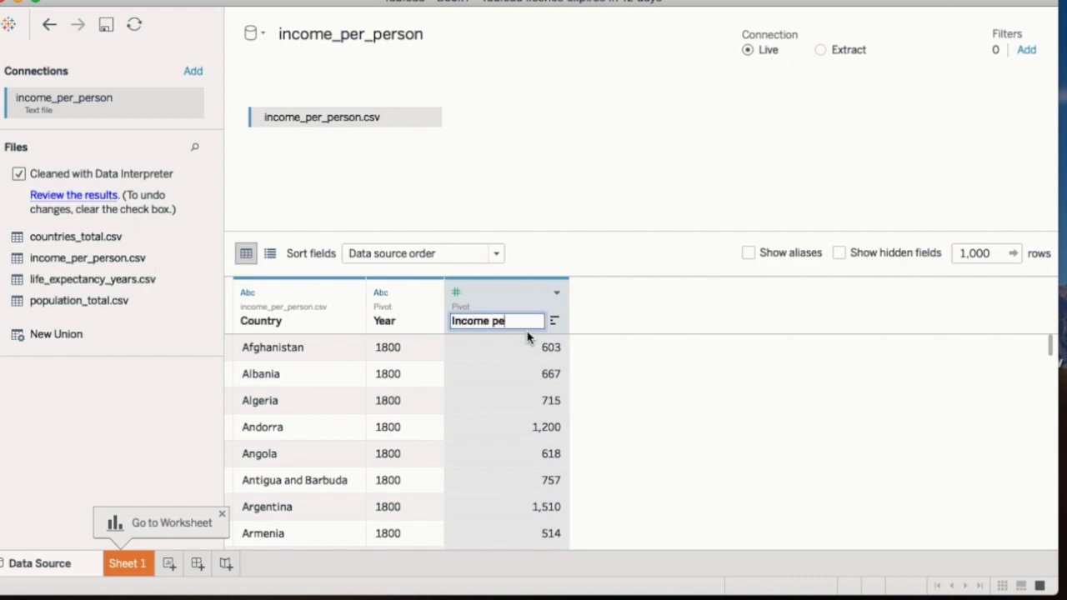
pyautogui.write('Income per Person')
pyautogui.press('Return')
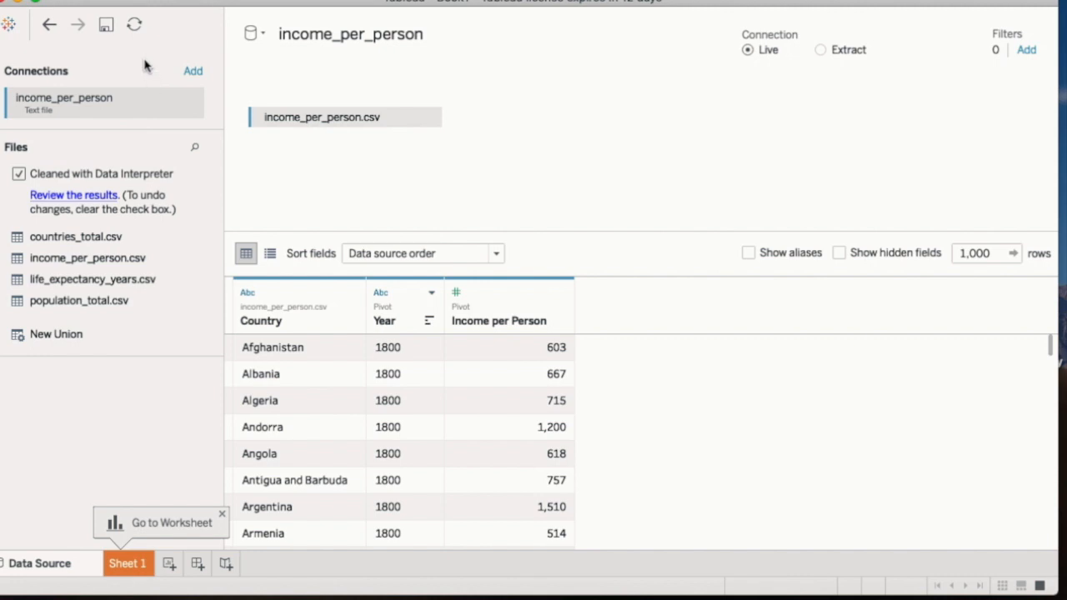
# Add the text file life_expectancy_years.csv as a new data source and clean it with Data Interpreter
pyautogui.click(263, 36)
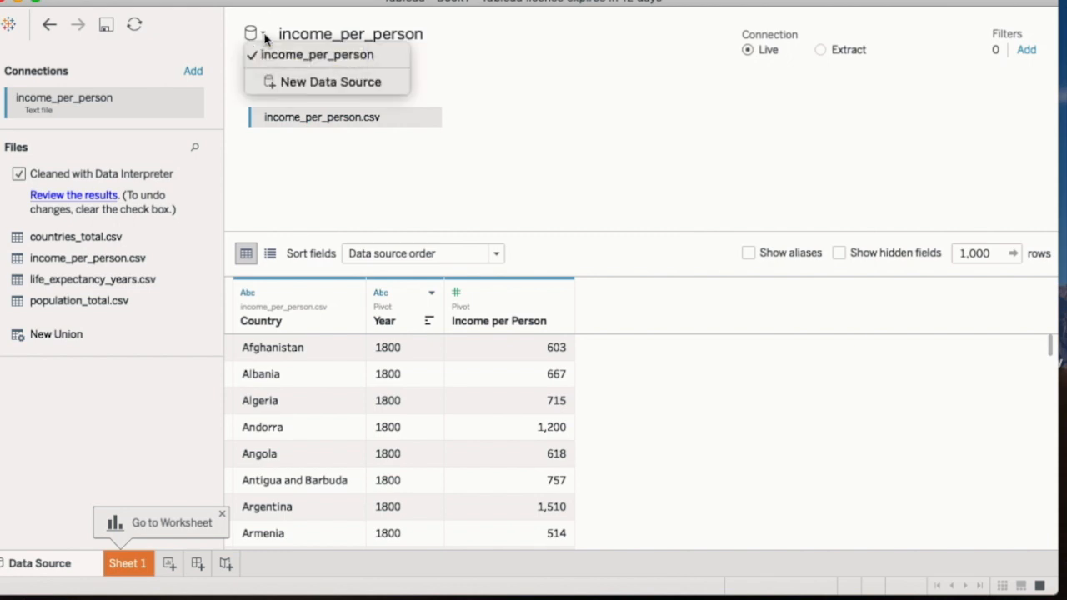
pyautogui.click(296, 85)
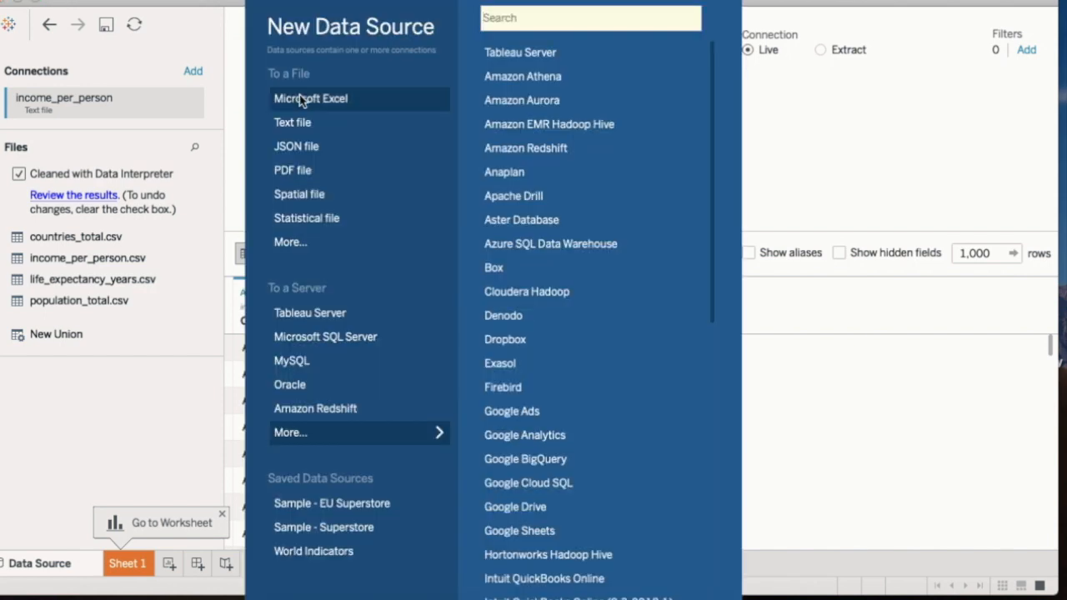
pyautogui.click(315, 131)
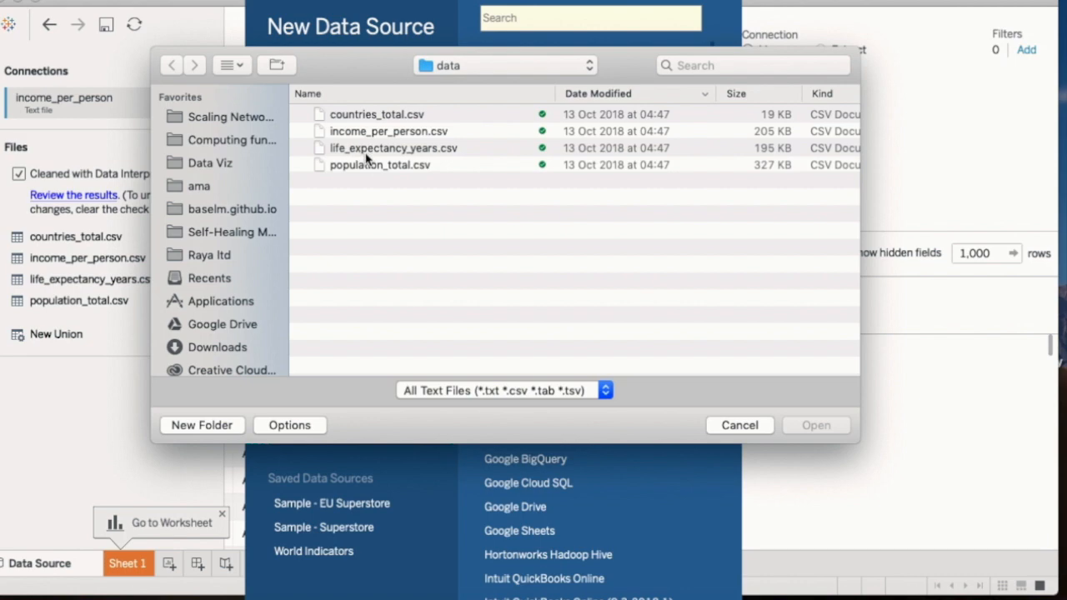
pyautogui.click(357, 149)
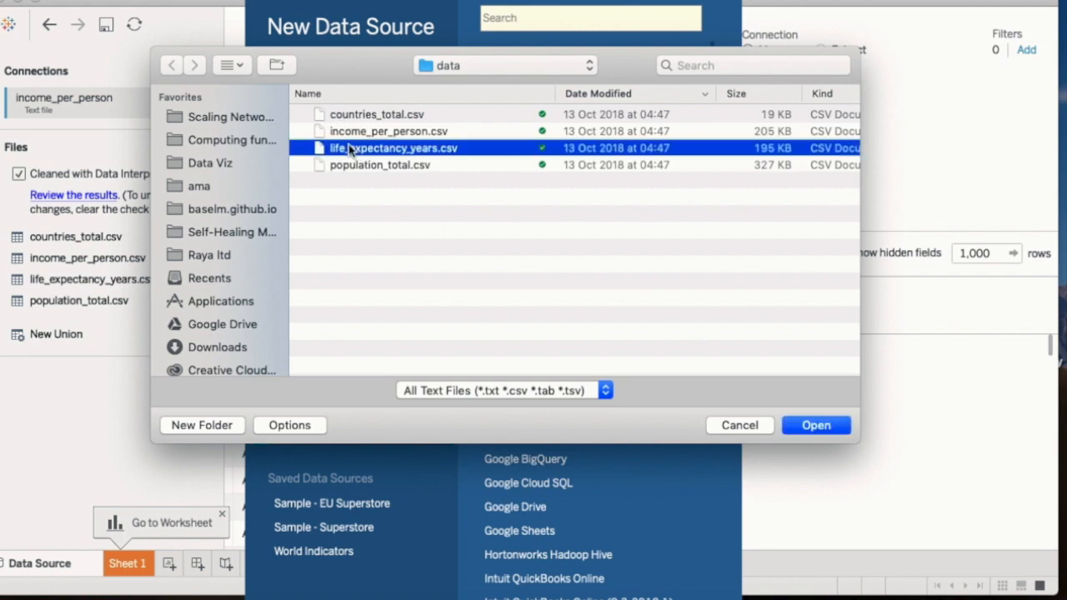
pyautogui.click(827, 427)
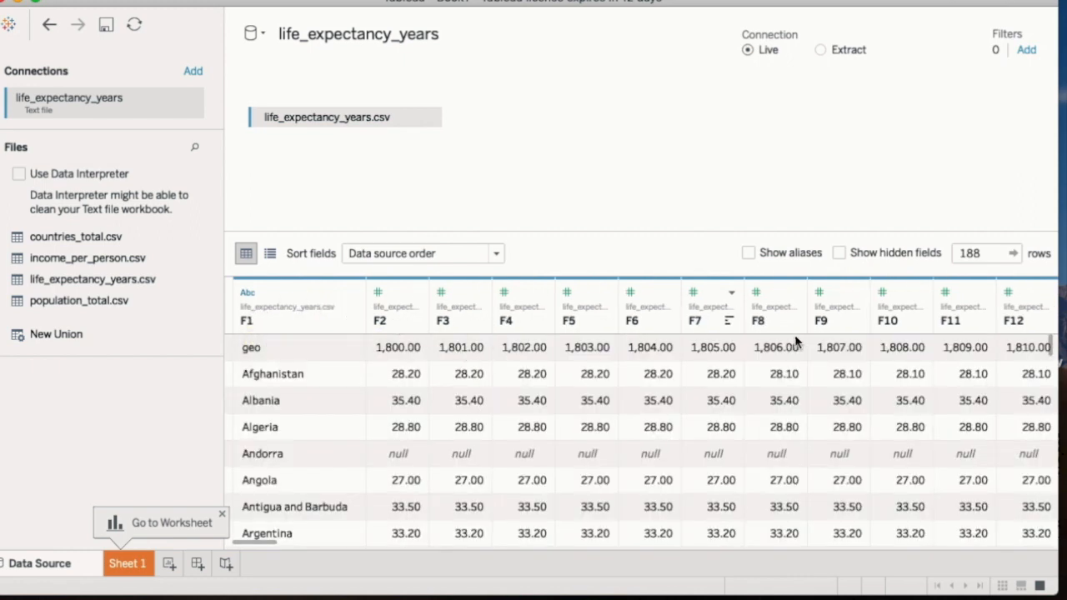
pyautogui.click(19, 173)
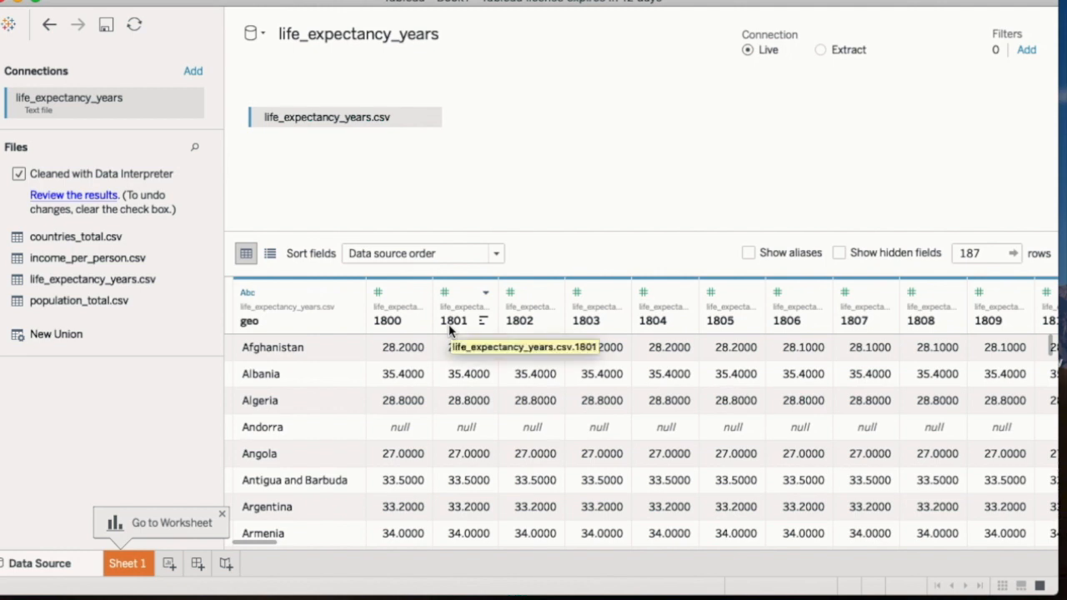
# Pivot all year columns from 1800 to 2018 in the life_expectancy_years table
pyautogui.click(407, 288)
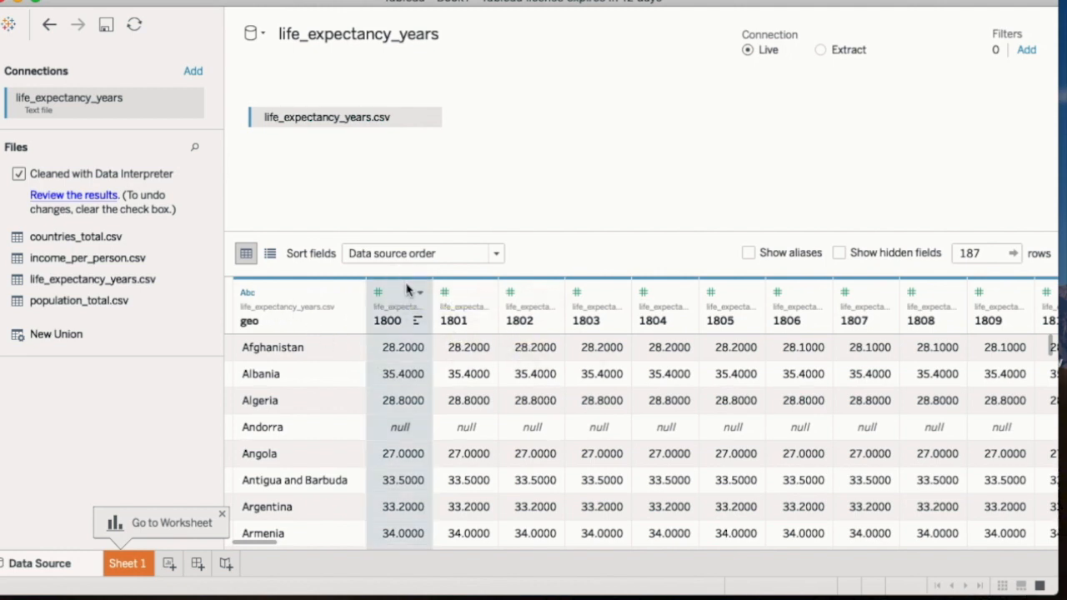
pyautogui.hscroll(20, 842, 383)
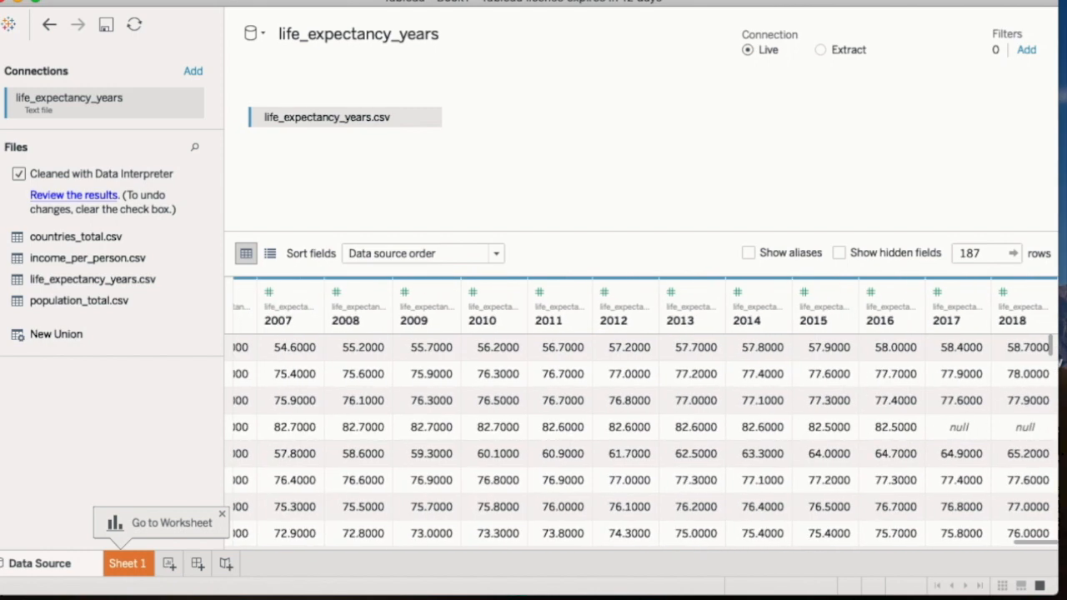
pyautogui.keyDown('shift'); pyautogui.click(1034, 291); pyautogui.keyUp('shift')
pyautogui.click(1042, 292)
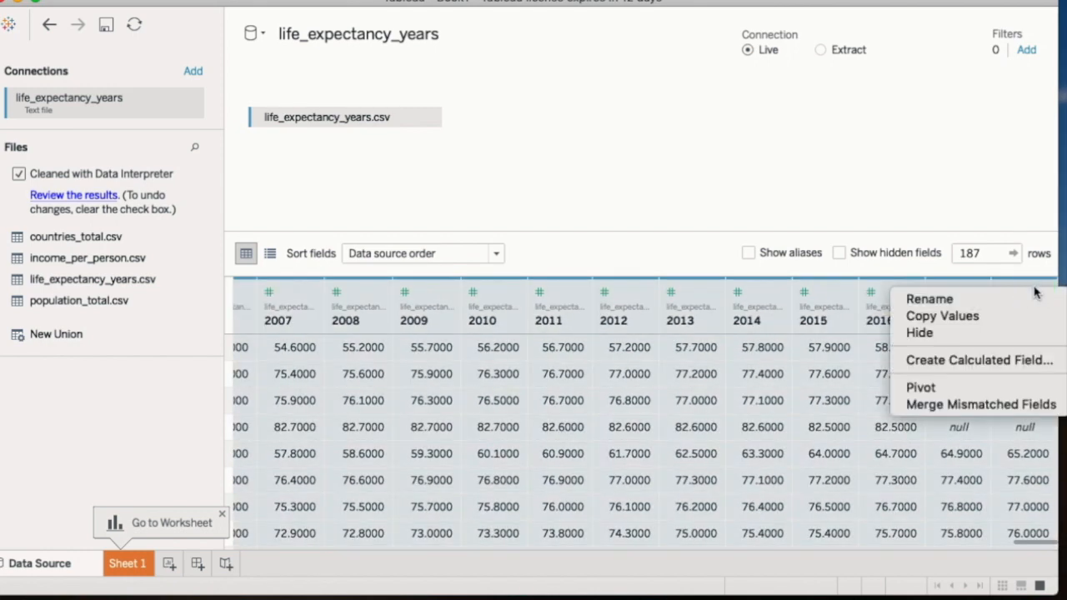
pyautogui.click(977, 388)
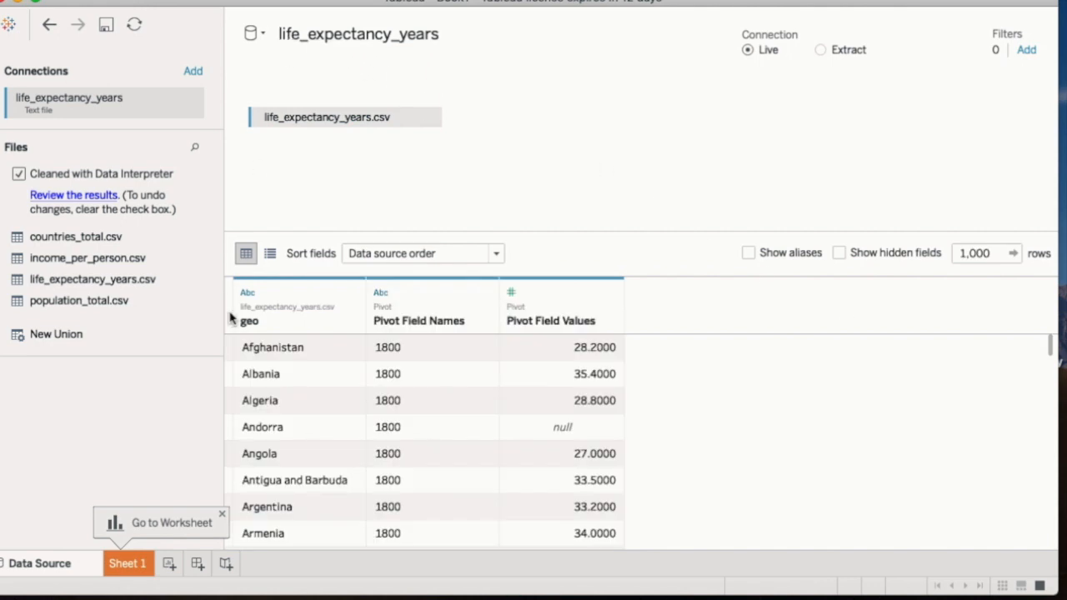
# Rename the life expectancy table's geo column to Country and its Pivot Field Names column to Year
pyautogui.click(255, 322)
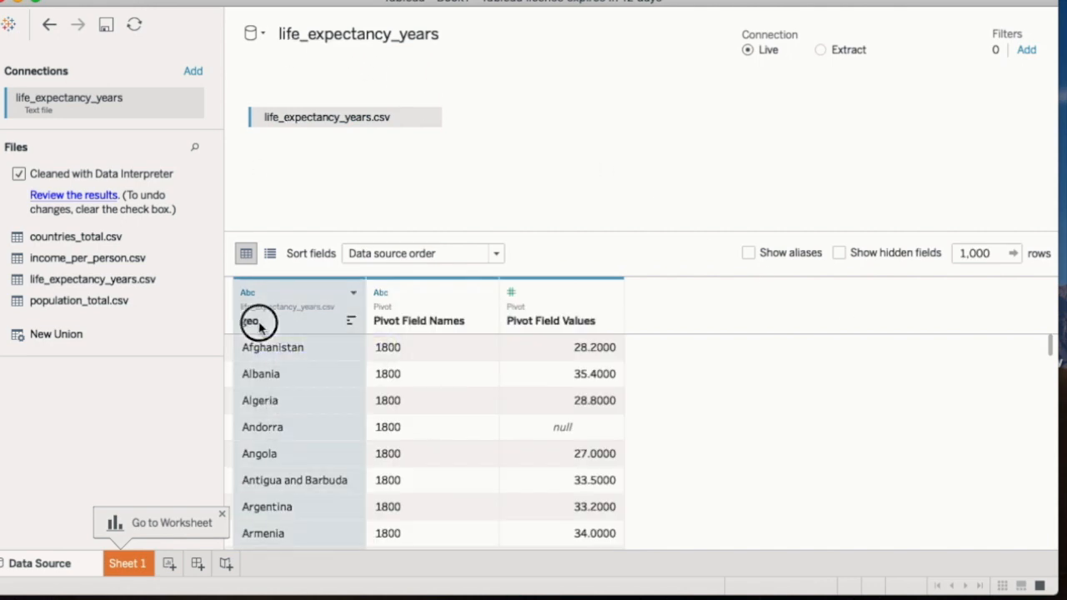
pyautogui.rightClick(255, 323)
pyautogui.click(274, 333)
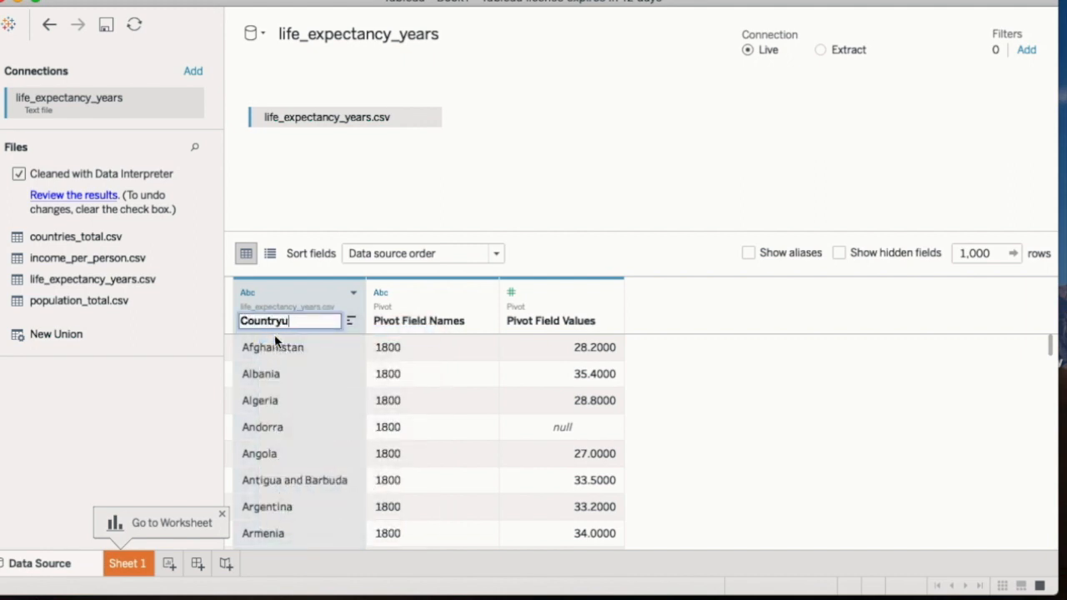
pyautogui.write('Country')
pyautogui.press('Return')
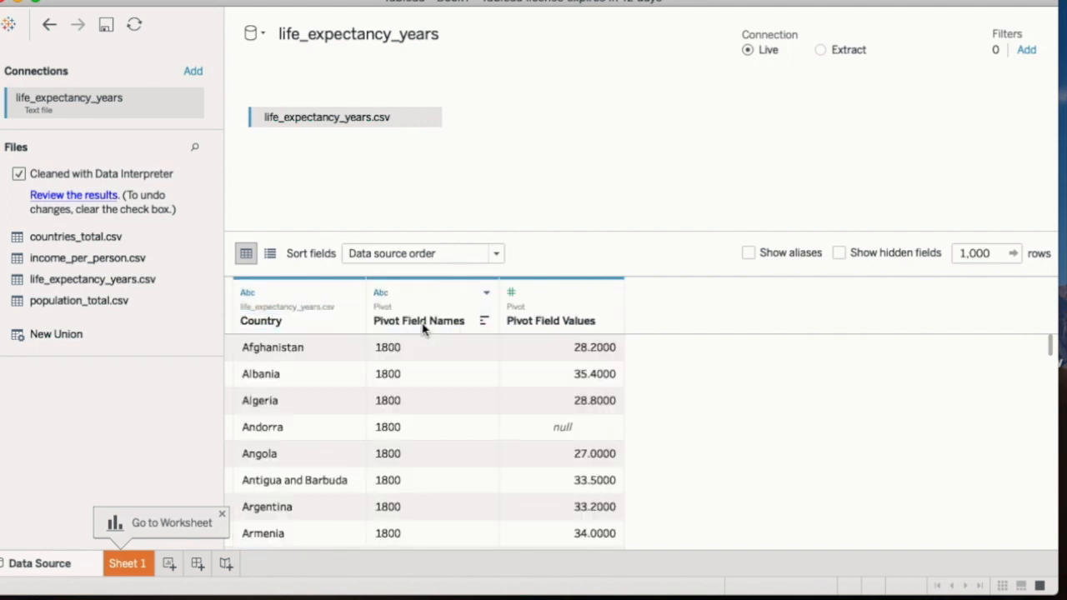
pyautogui.rightClick(422, 327)
pyautogui.click(436, 336)
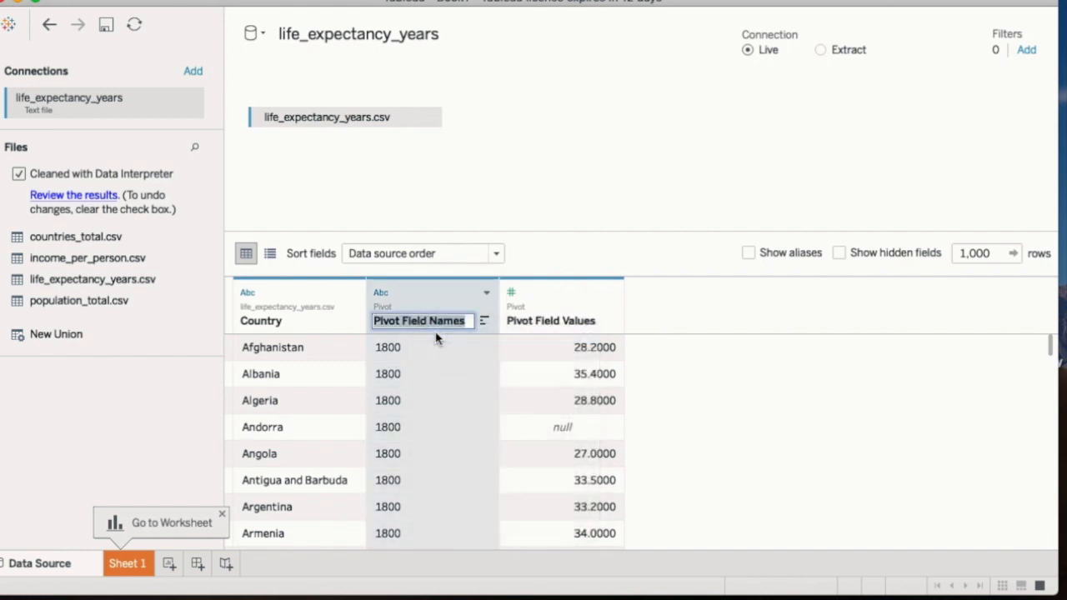
pyautogui.write('Year')
pyautogui.press('Return')
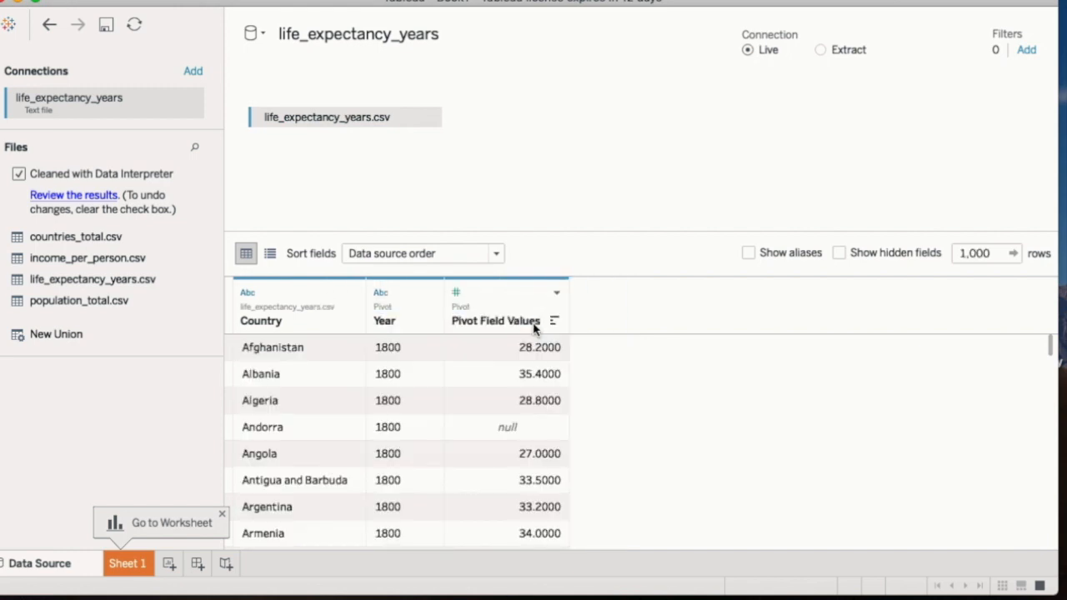
# Rename the Pivot Field Values column of the life expectancy table to Life Expectancy
pyautogui.rightClick(512, 326)
pyautogui.click(534, 334)
pyautogui.write('Life Expecta')
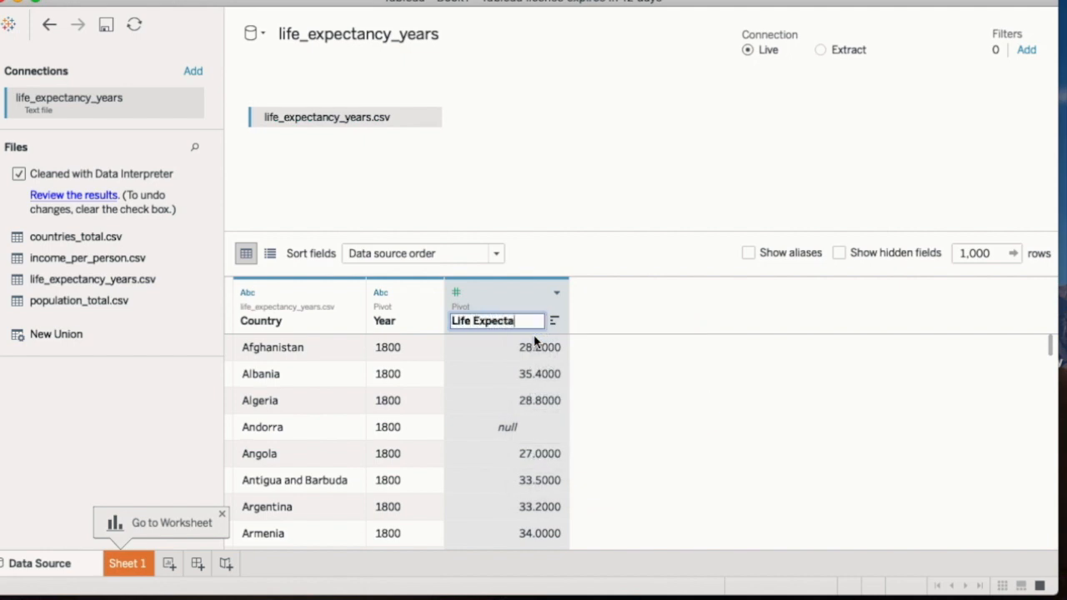
pyautogui.write('ncy')
pyautogui.press('Return')
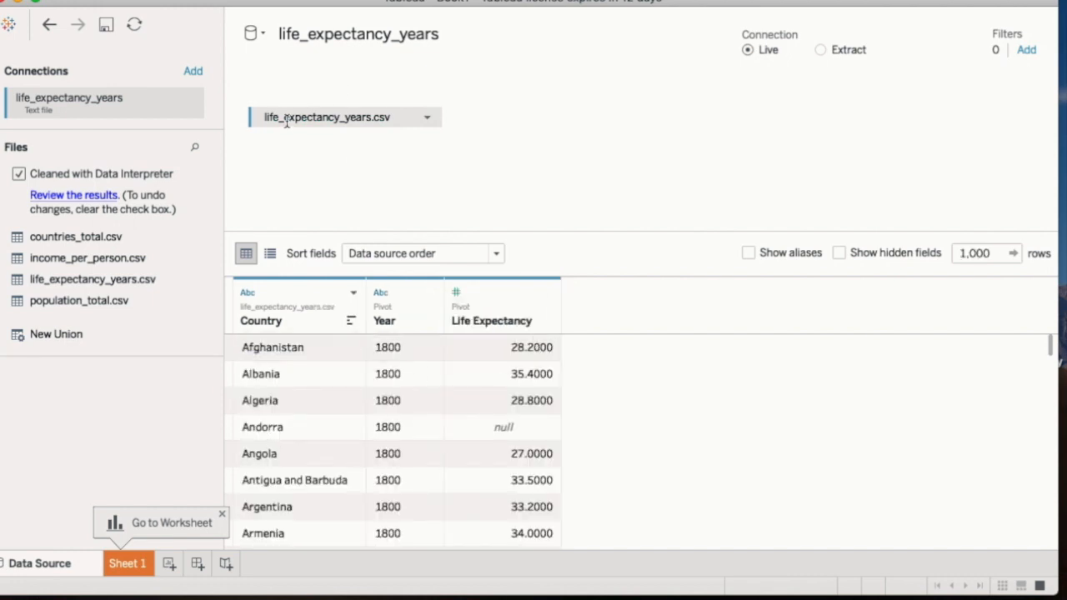
# Add the text file population_total.csv as a new data source and clean it with Data Interpreter
pyautogui.click(428, 117)
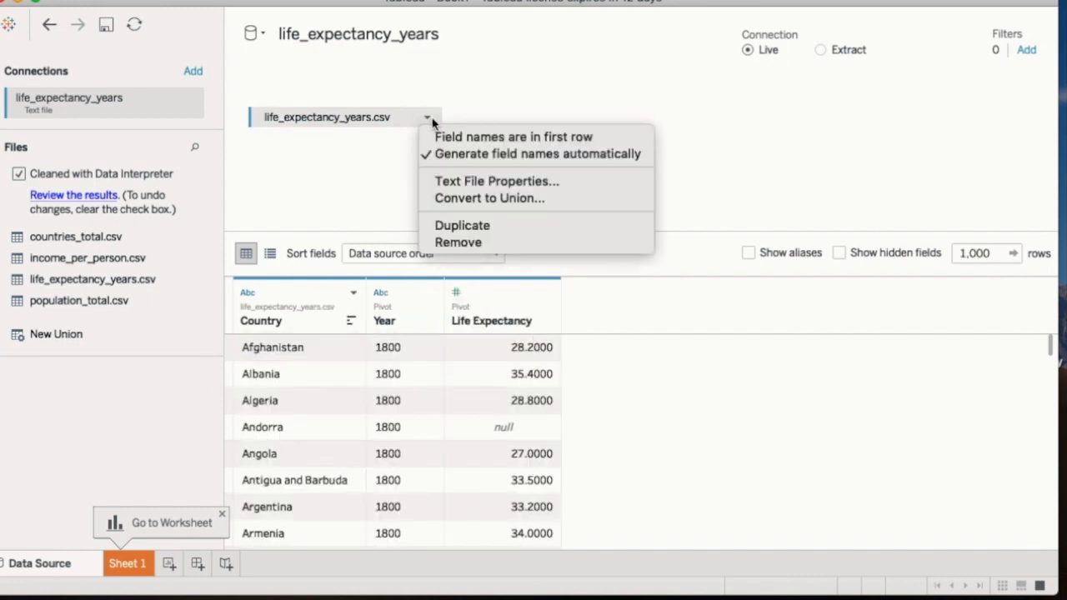
pyautogui.click(381, 172)
pyautogui.click(264, 35)
pyautogui.click(298, 98)
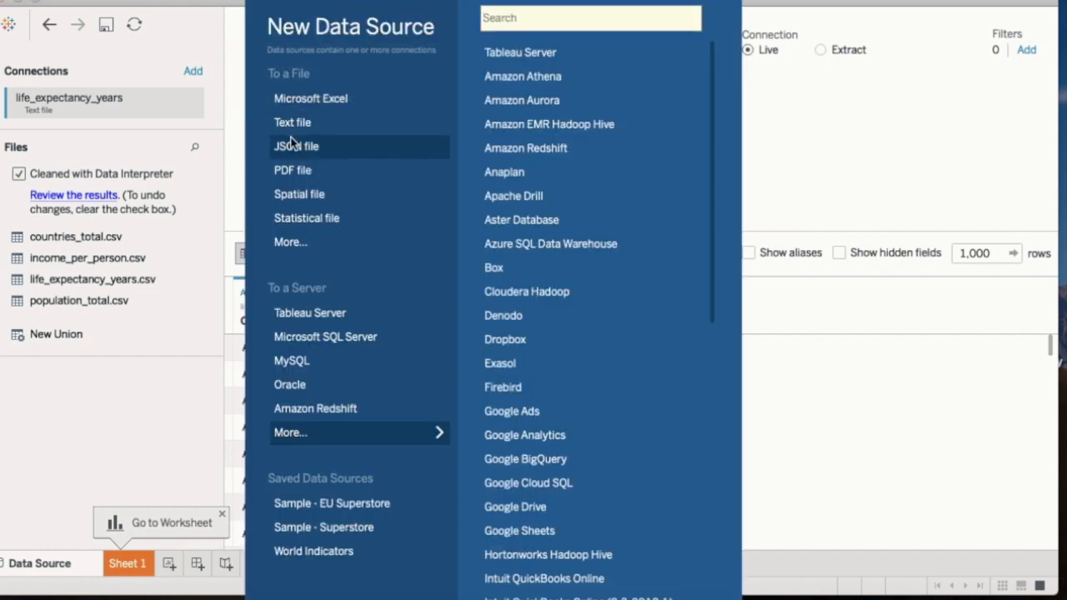
pyautogui.click(291, 121)
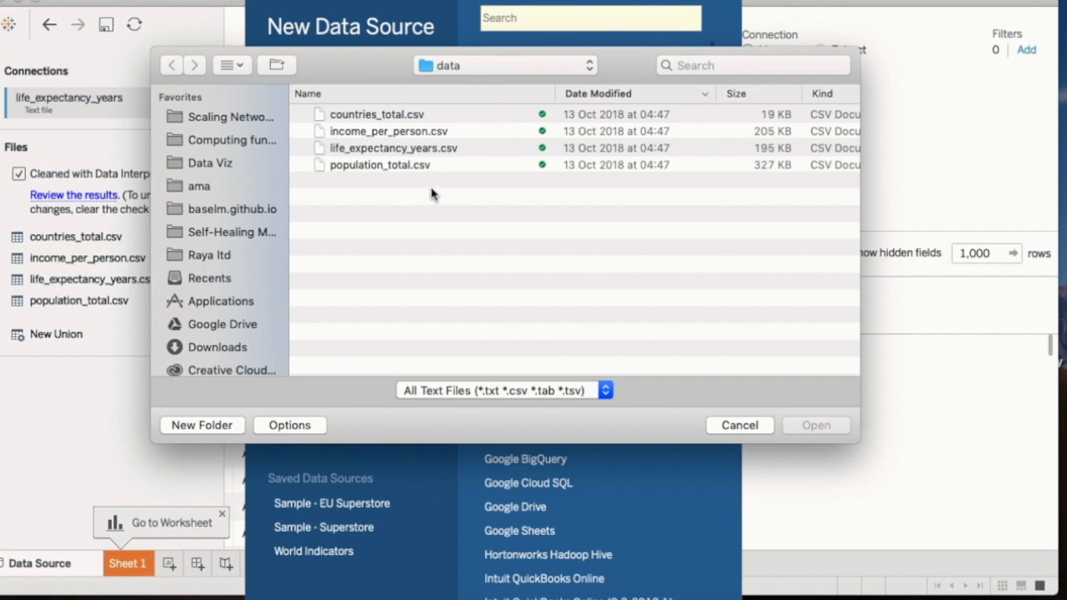
pyautogui.click(352, 167)
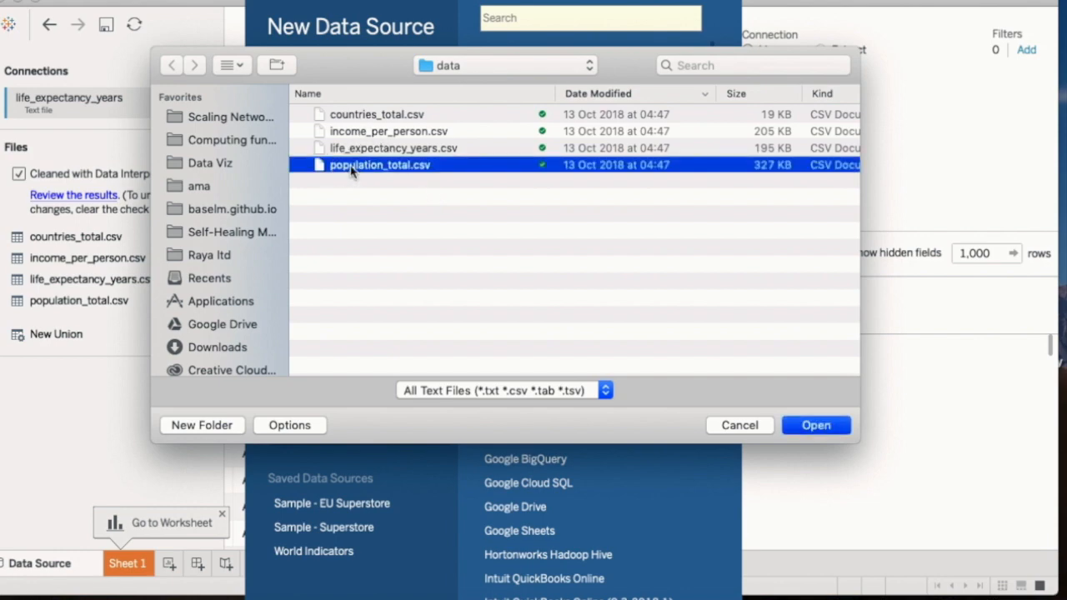
pyautogui.doubleClick(352, 166)
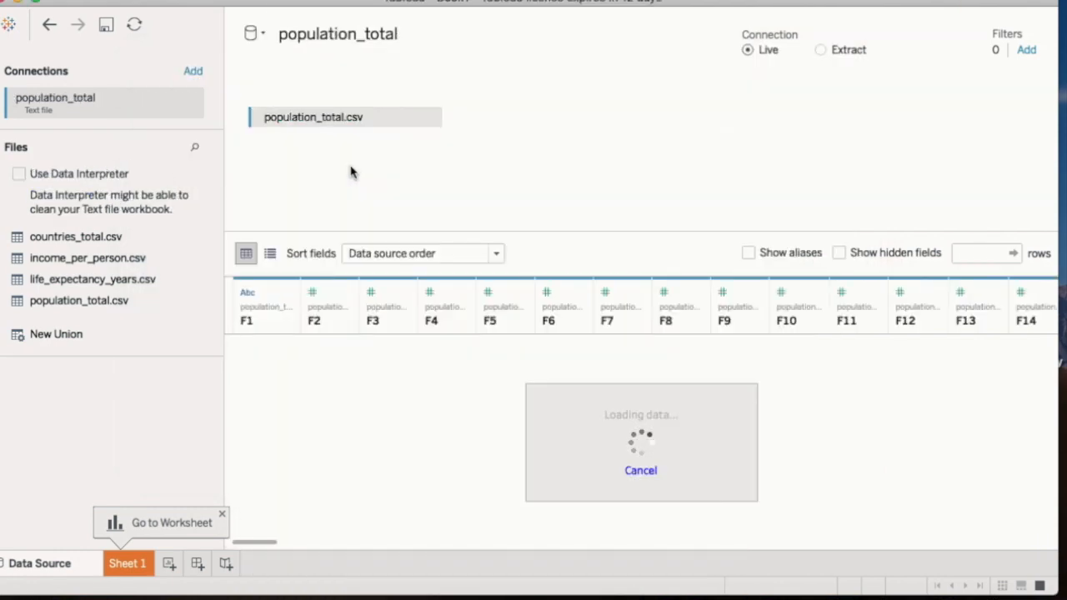
pyautogui.click(18, 175)
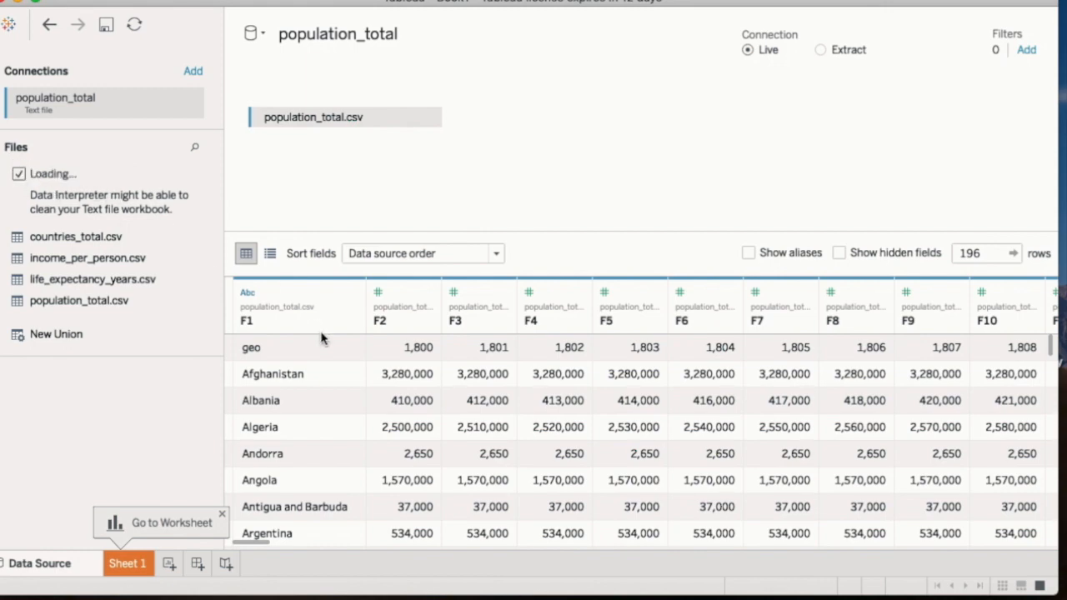
# Pivot all year columns from 1800 to 2018 in the population_total table
pyautogui.click(409, 293)
pyautogui.hscroll(20, 947, 430)
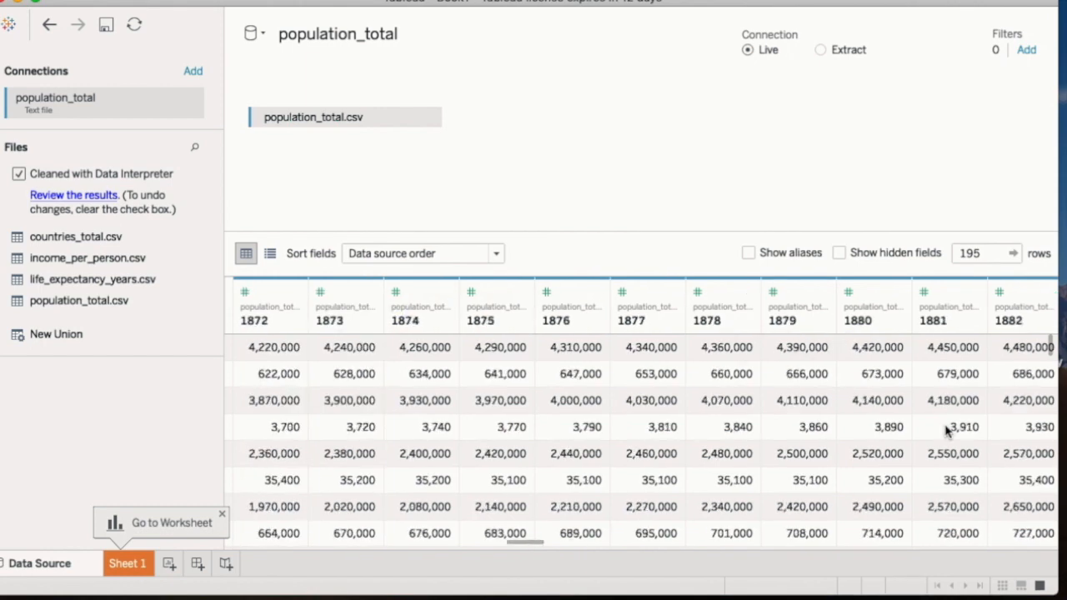
pyautogui.scroll(-1, 912, 434)
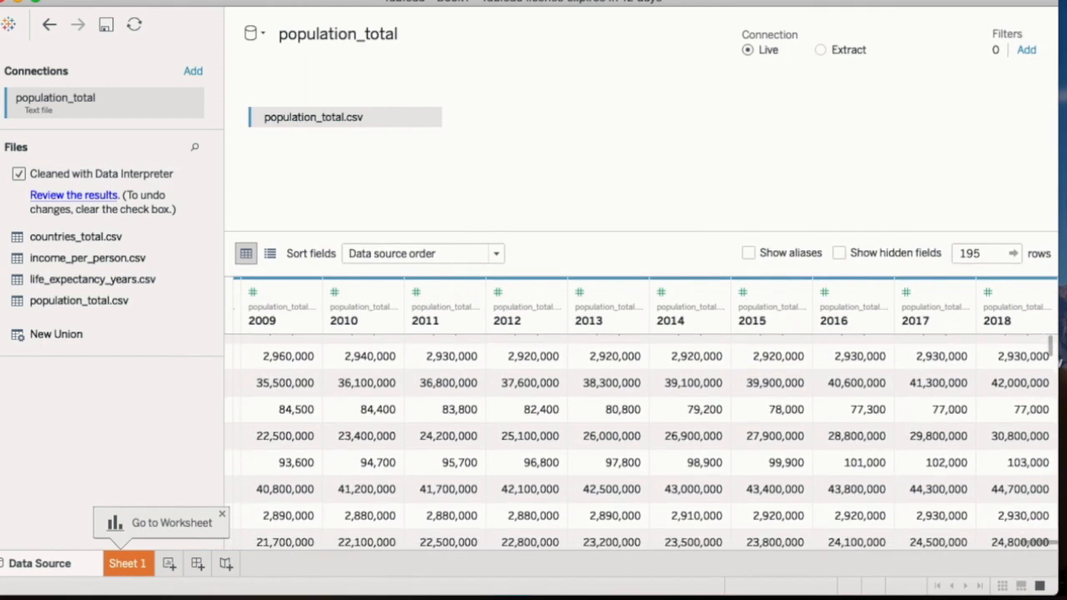
pyautogui.keyDown('shift'); pyautogui.click(1031, 294); pyautogui.keyUp('shift')
pyautogui.rightClick(1031, 292)
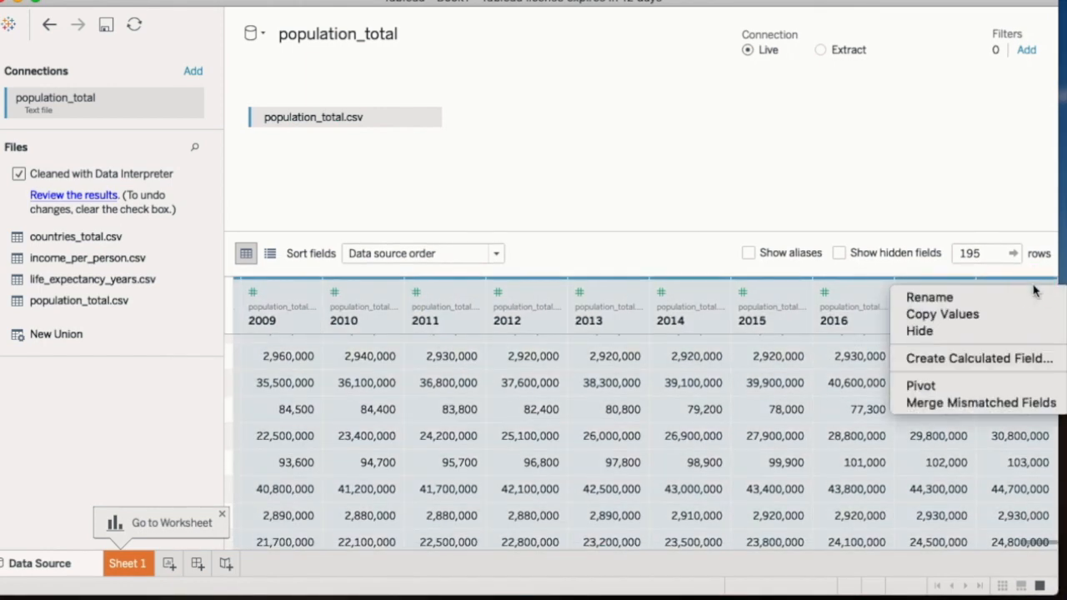
pyautogui.click(942, 391)
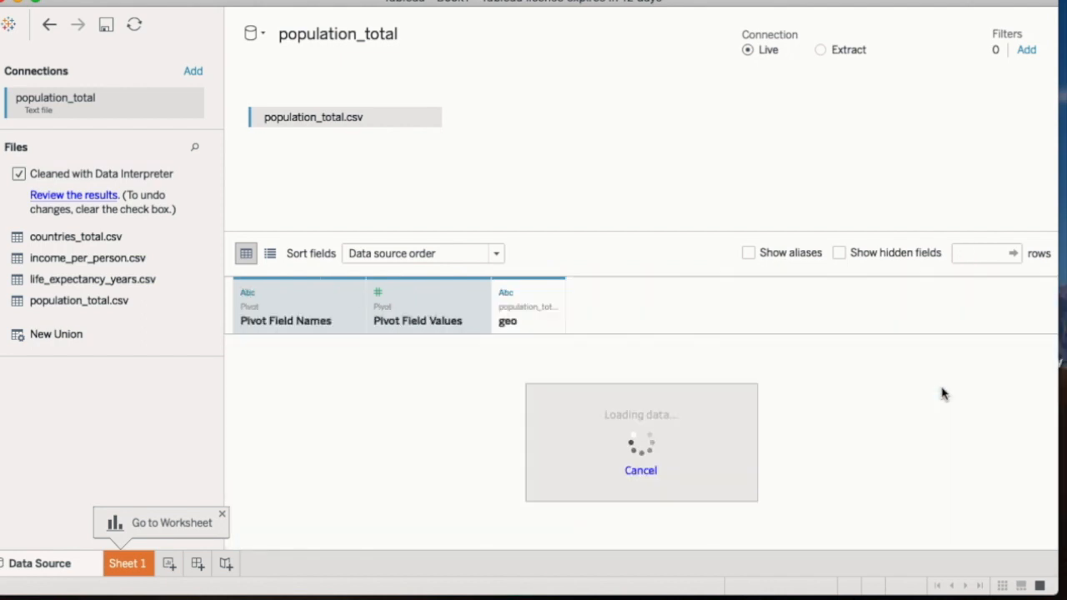
# Rename the population table's Pivot Field Names column to Year and its Pivot Field Values column to Population
pyautogui.click(281, 314)
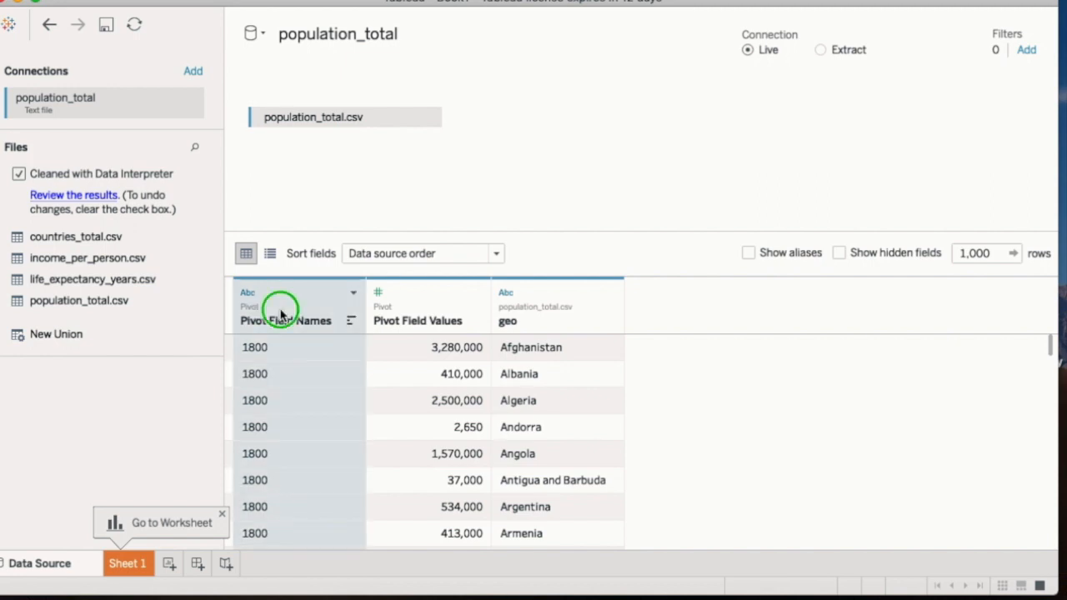
pyautogui.rightClick(281, 314)
pyautogui.click(313, 322)
pyautogui.write('Ye')
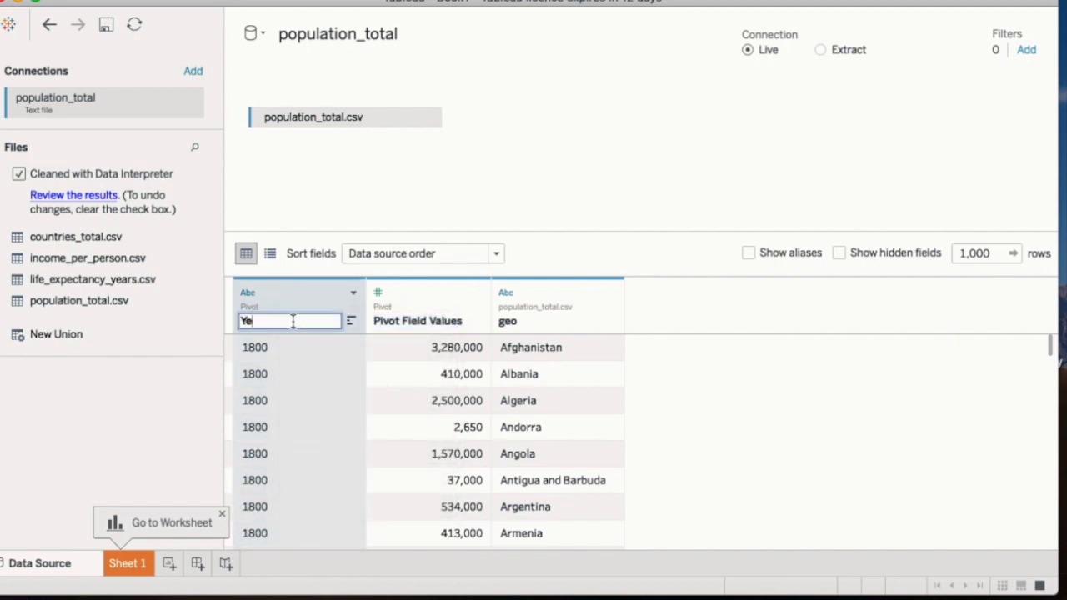
pyautogui.press('Return')
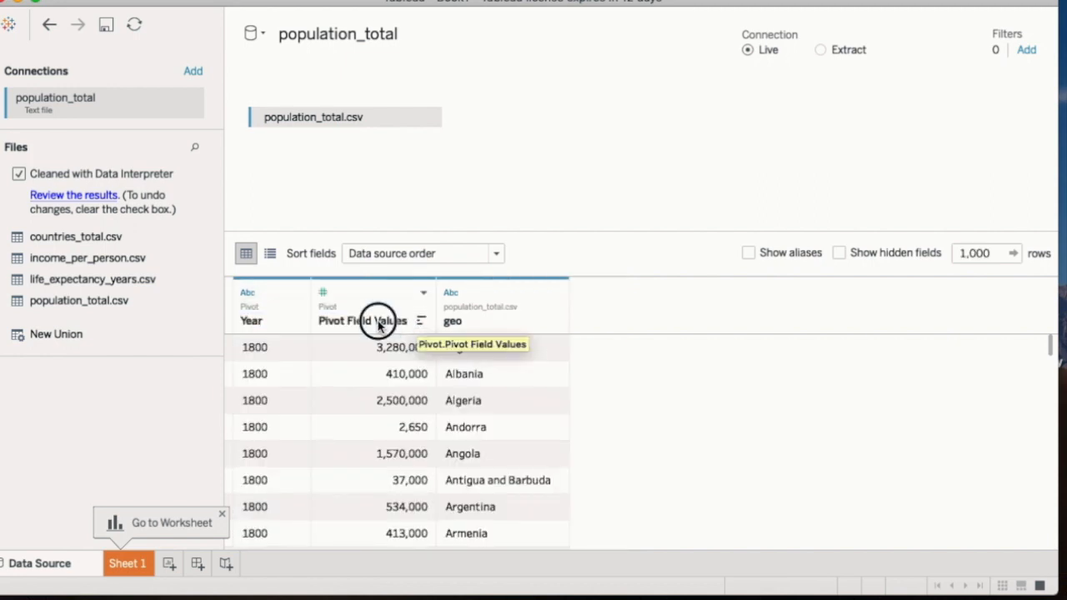
pyautogui.rightClick(379, 324)
pyautogui.click(396, 333)
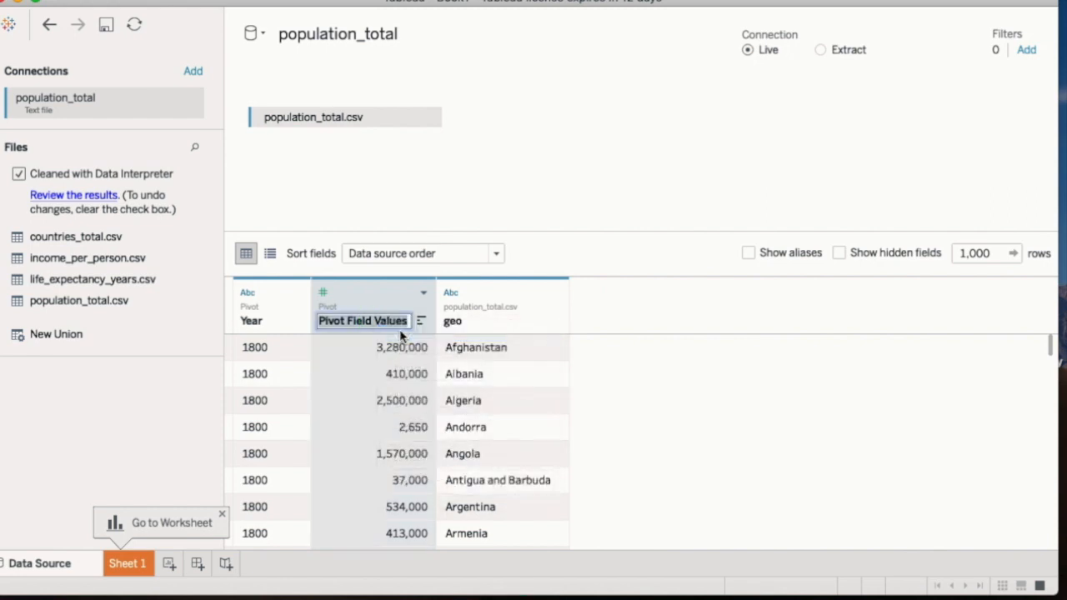
pyautogui.write('Populat')
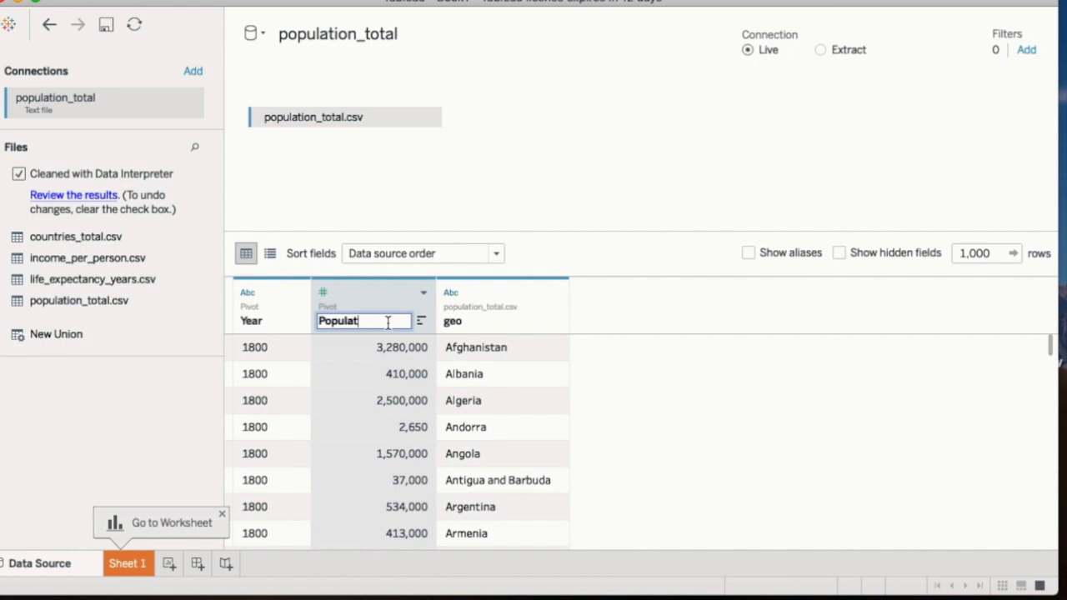
pyautogui.press('Return')
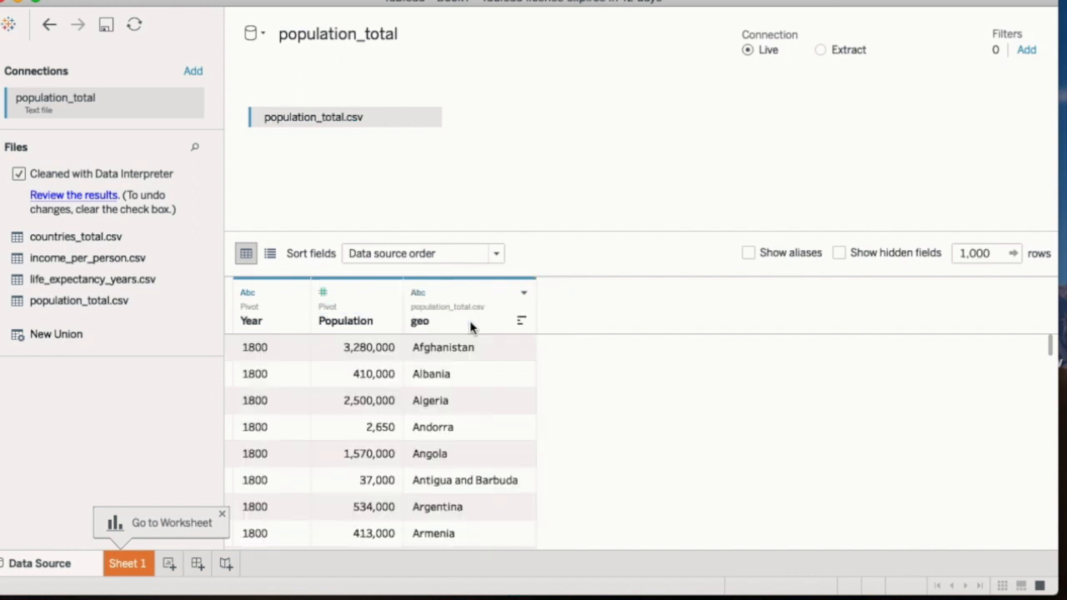
# Rename the geo column of the population table to Country
pyautogui.click(452, 324)
pyautogui.rightClick(452, 323)
pyautogui.click(472, 337)
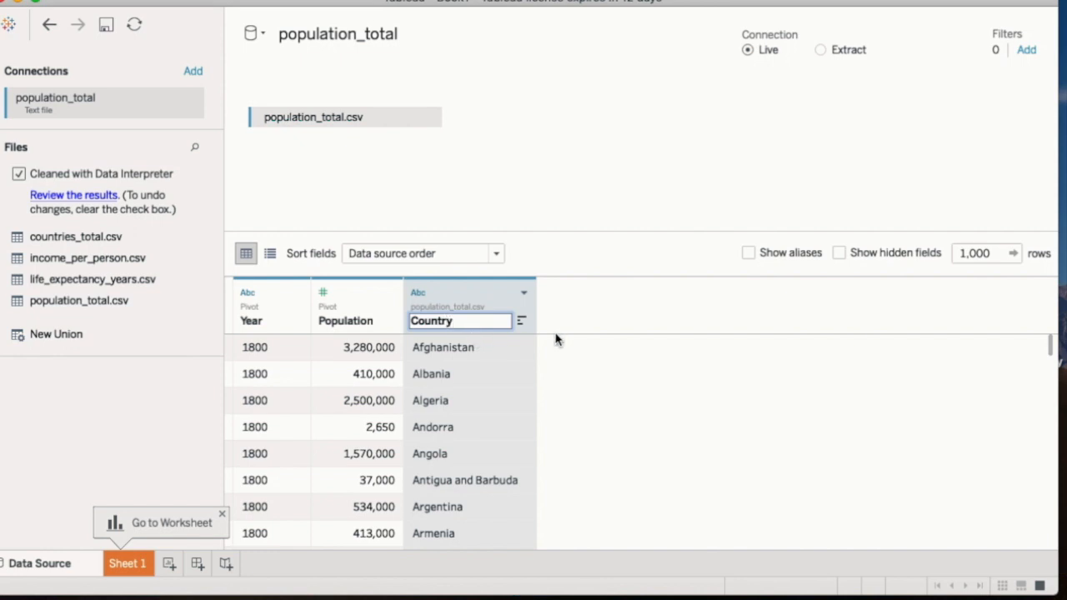
pyautogui.click(587, 348)
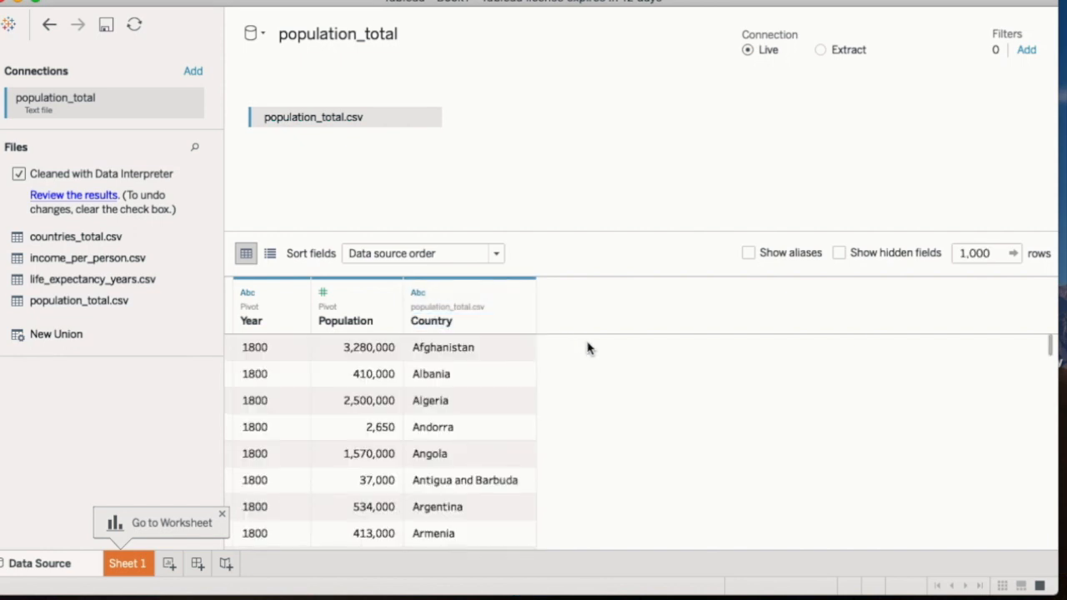
# Add the text file countries_total.csv as a new data source and look over its columns
pyautogui.click(252, 34)
pyautogui.click(300, 115)
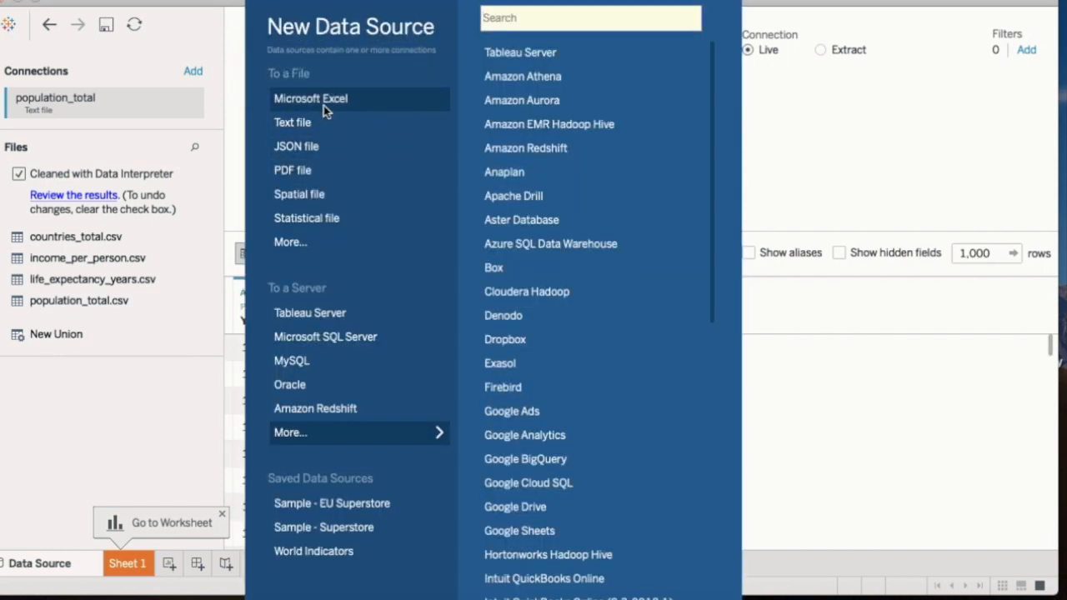
pyautogui.click(317, 124)
pyautogui.doubleClick(379, 113)
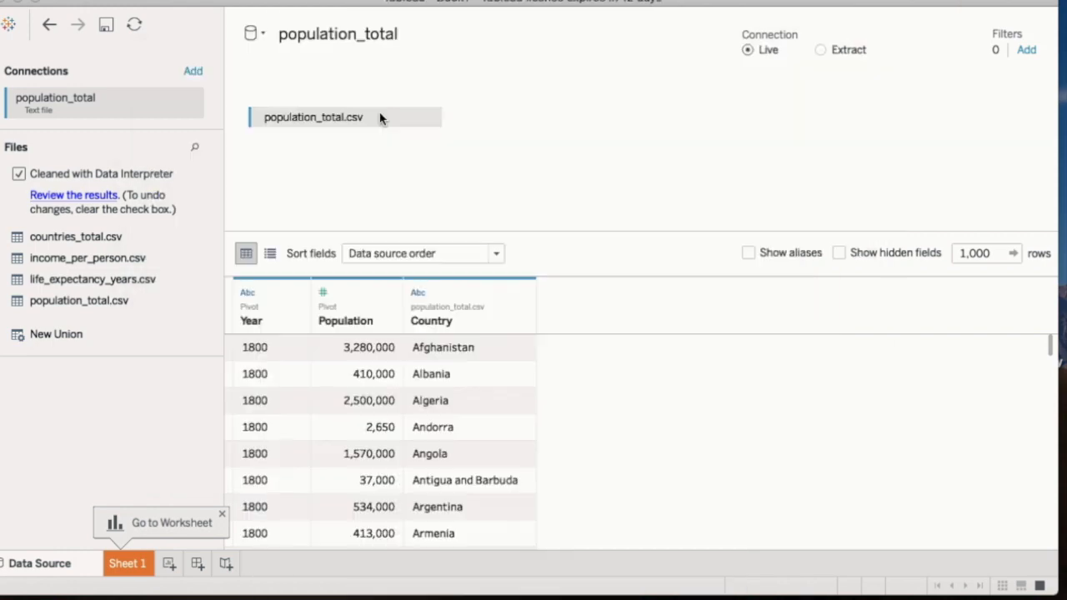
pyautogui.hscroll(5, 838, 416)
pyautogui.hscroll(-5, 839, 417)
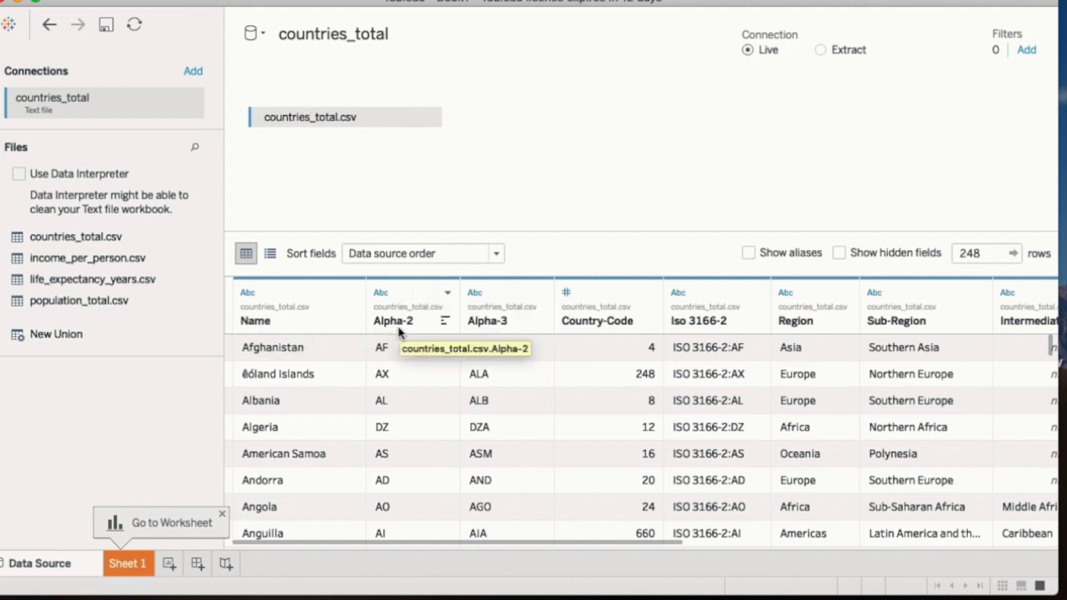
# Hide the Alpha-3, Country-Code and Iso 3166-2 columns of the countries_total table
pyautogui.click(516, 286)
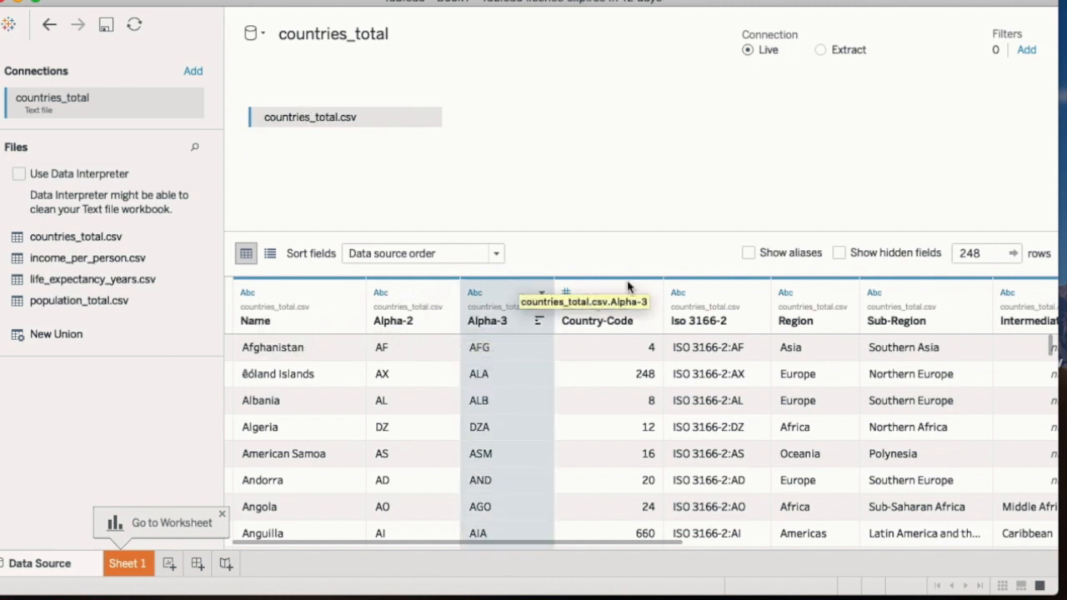
pyautogui.keyDown('shift'); pyautogui.click(722, 289); pyautogui.keyUp('shift')
pyautogui.rightClick(722, 289)
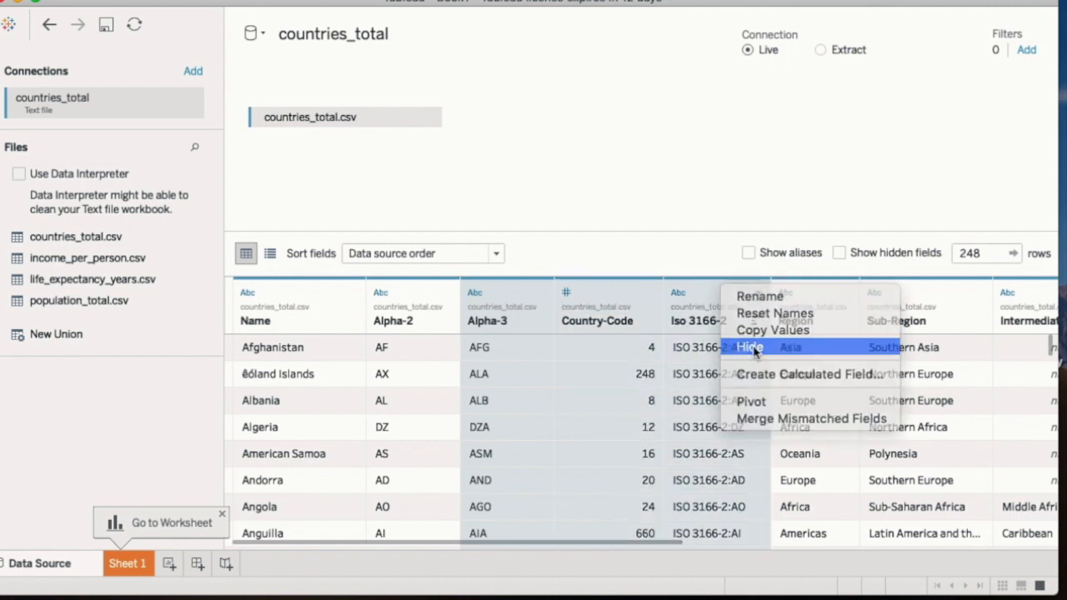
pyautogui.click(753, 350)
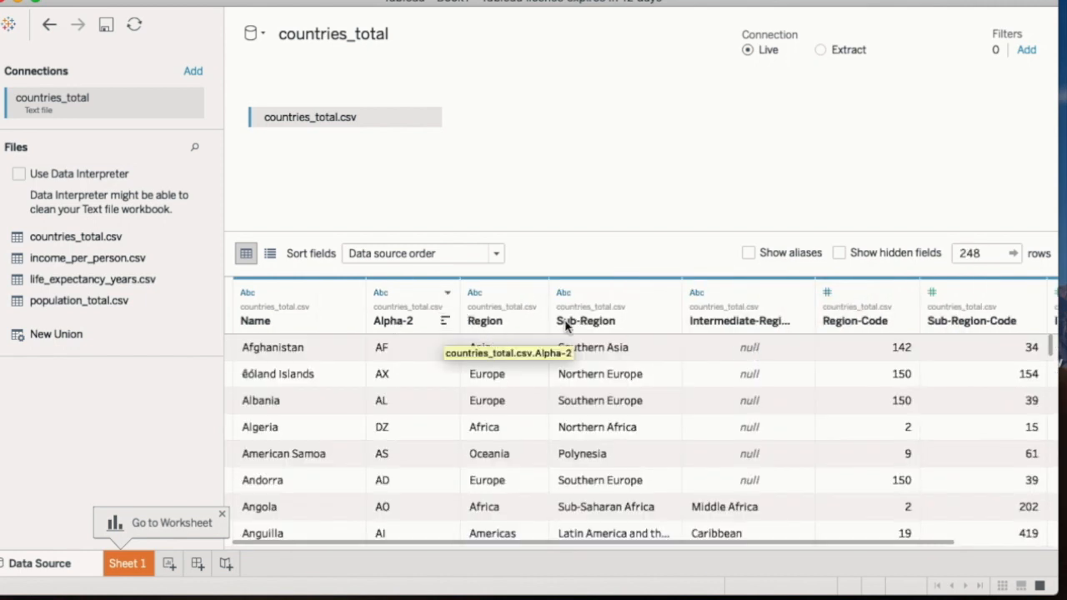
# Hide the columns from Sub-Region through Sub-Region-Code and the remaining numeric Intermediate column, keeping Name, Alpha-2 and Region
pyautogui.click(614, 302)
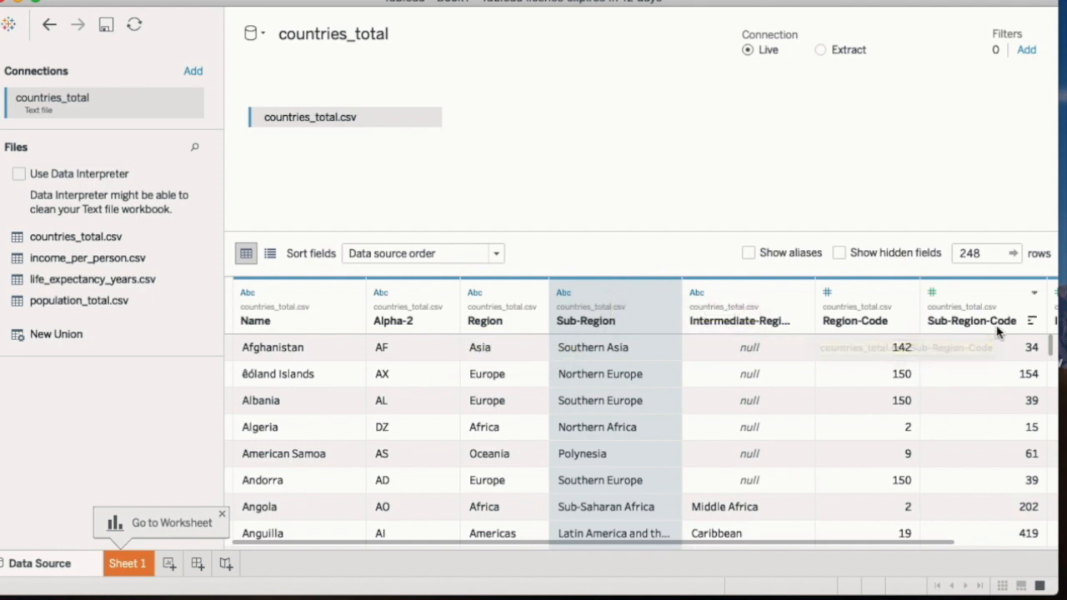
pyautogui.keyDown('shift'); pyautogui.click(996, 302); pyautogui.keyUp('shift')
pyautogui.rightClick(996, 300)
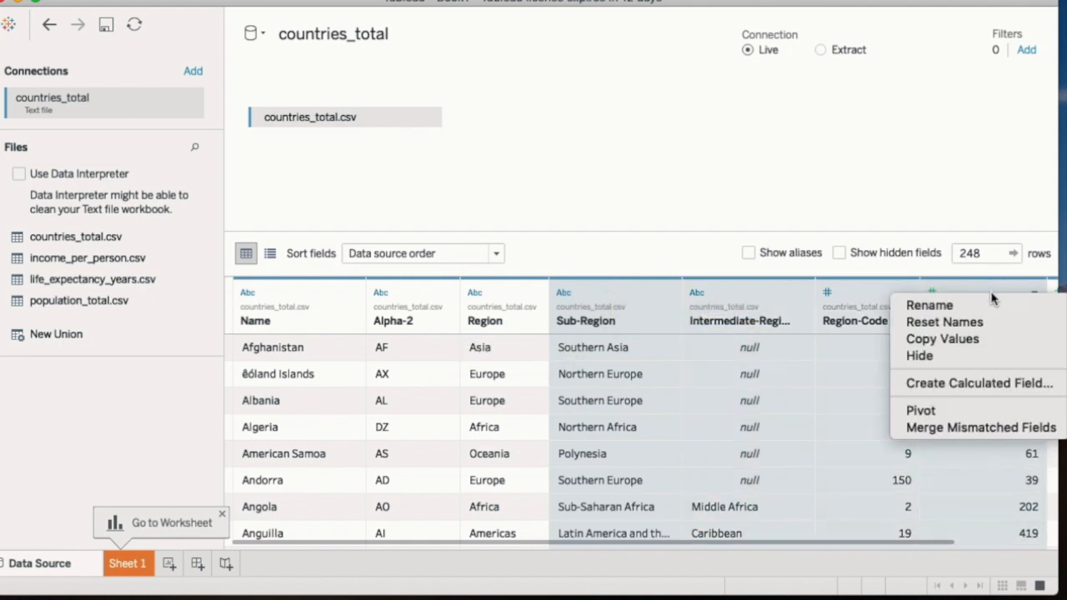
pyautogui.click(970, 358)
pyautogui.click(623, 291)
pyautogui.rightClick(625, 297)
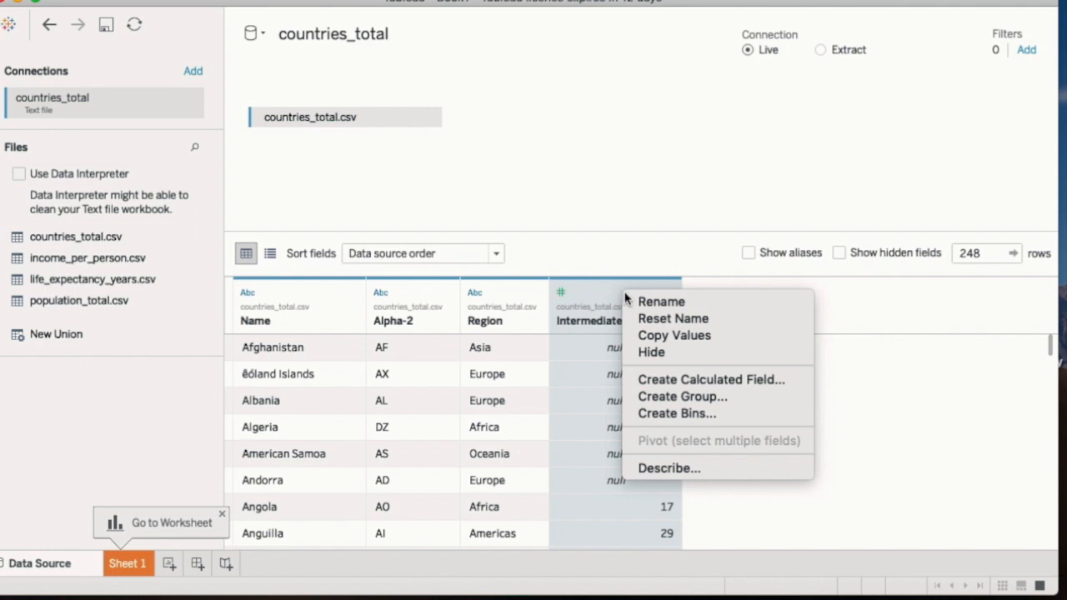
pyautogui.click(651, 354)
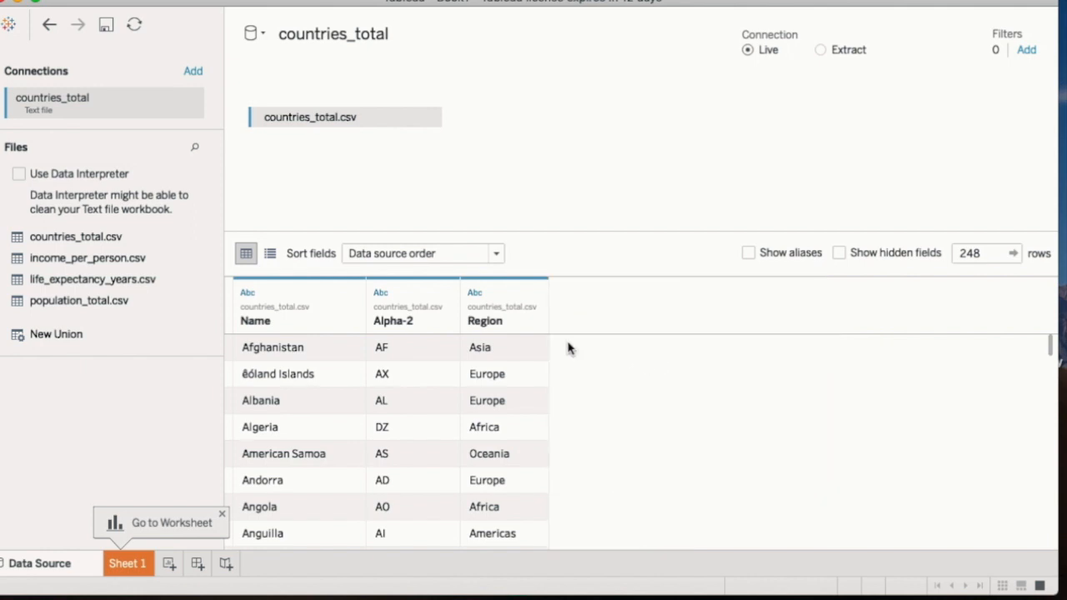
# Rename the countries table's Alpha-2 column to ID and its Name column to Country
pyautogui.rightClick(402, 325)
pyautogui.click(407, 328)
pyautogui.press('BackSpace')
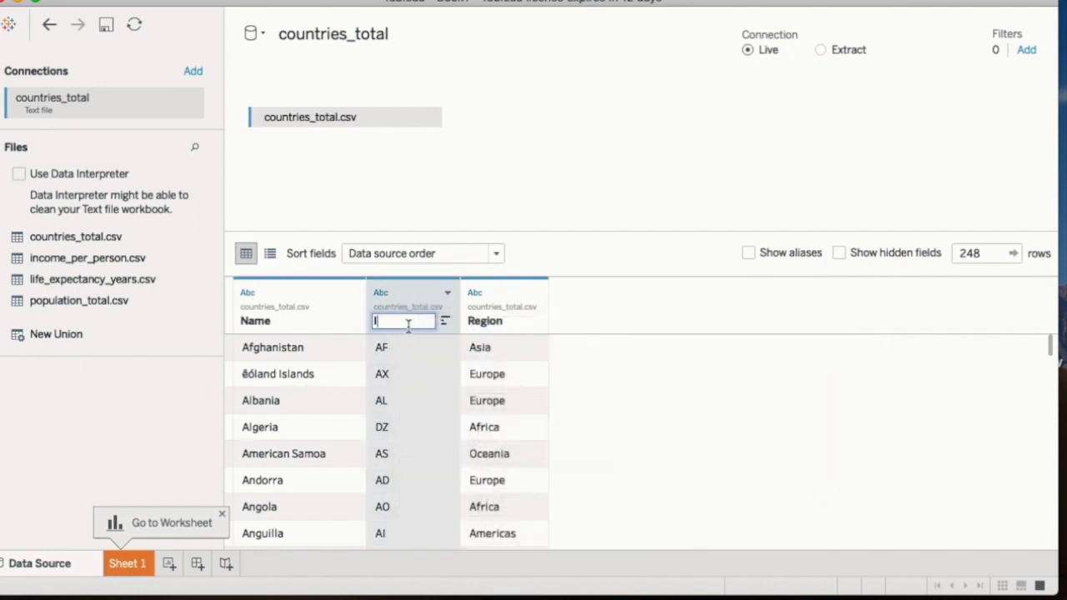
pyautogui.press('Return')
pyautogui.rightClick(262, 322)
pyautogui.click(283, 332)
pyautogui.write('Country')
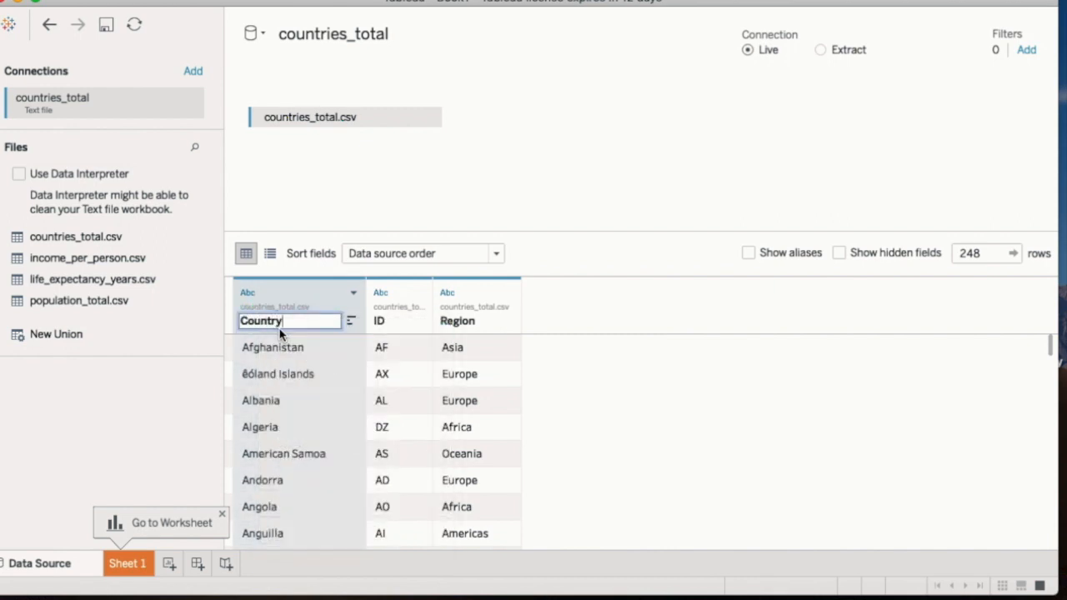
pyautogui.press('Return')
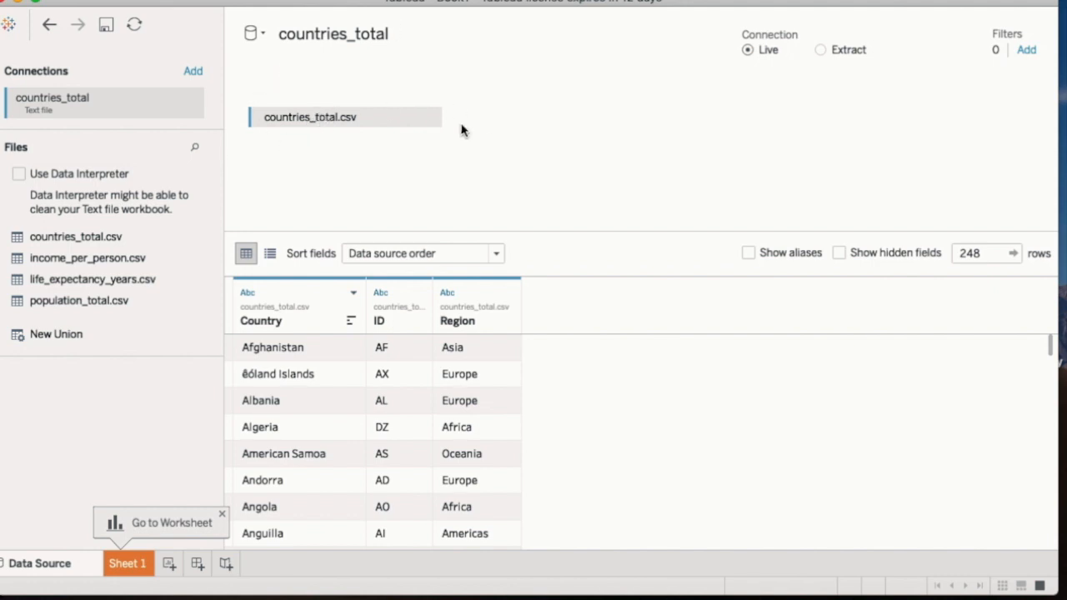
pyautogui.click(430, 118)
pyautogui.click(349, 183)
pyautogui.click(262, 35)
pyautogui.click(450, 140)
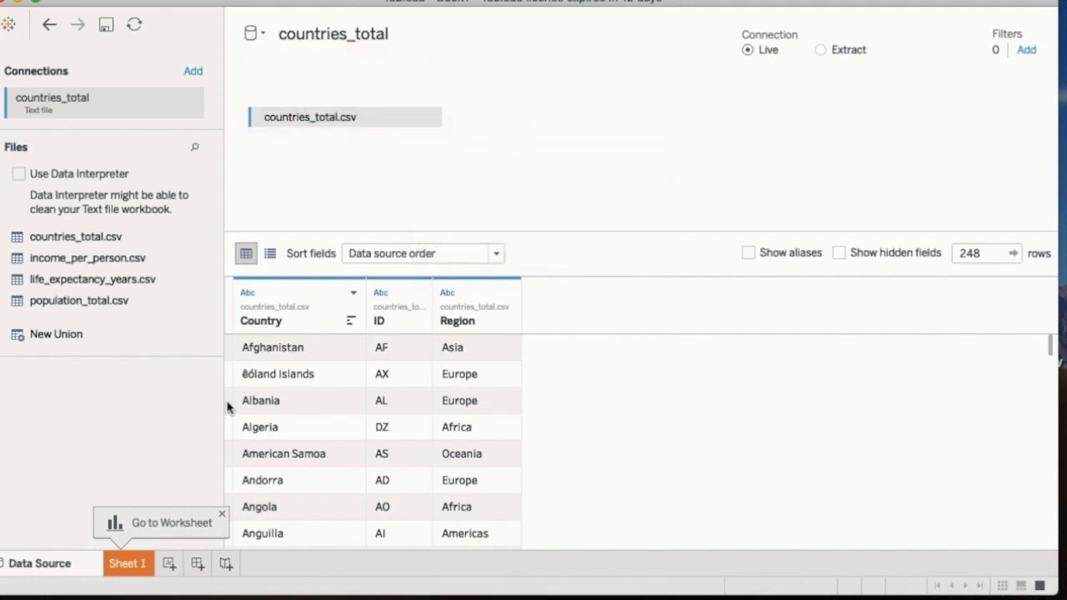
# Open the Sheet 1 worksheet and select one of the connected data sources to show its fields
pyautogui.click(125, 564)
pyautogui.click(71, 116)
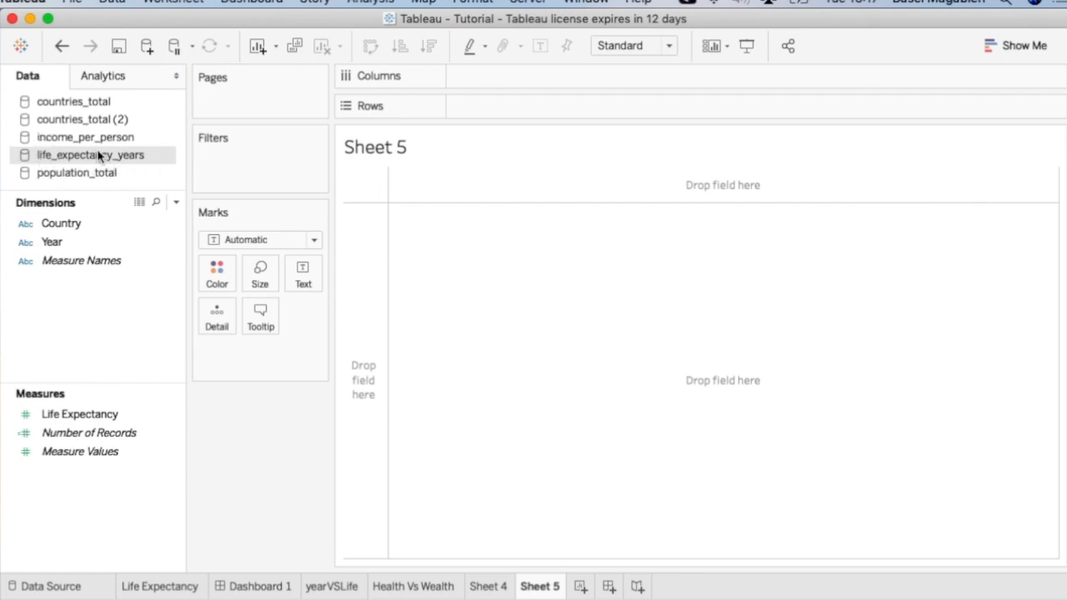
# Build a scatter plot with Life Expectancy on Rows and Income from income_per_person on Columns, dismissing the blending warning
pyautogui.click(25, 421)
pyautogui.moveTo(46, 415); pyautogui.dragTo(467, 111)
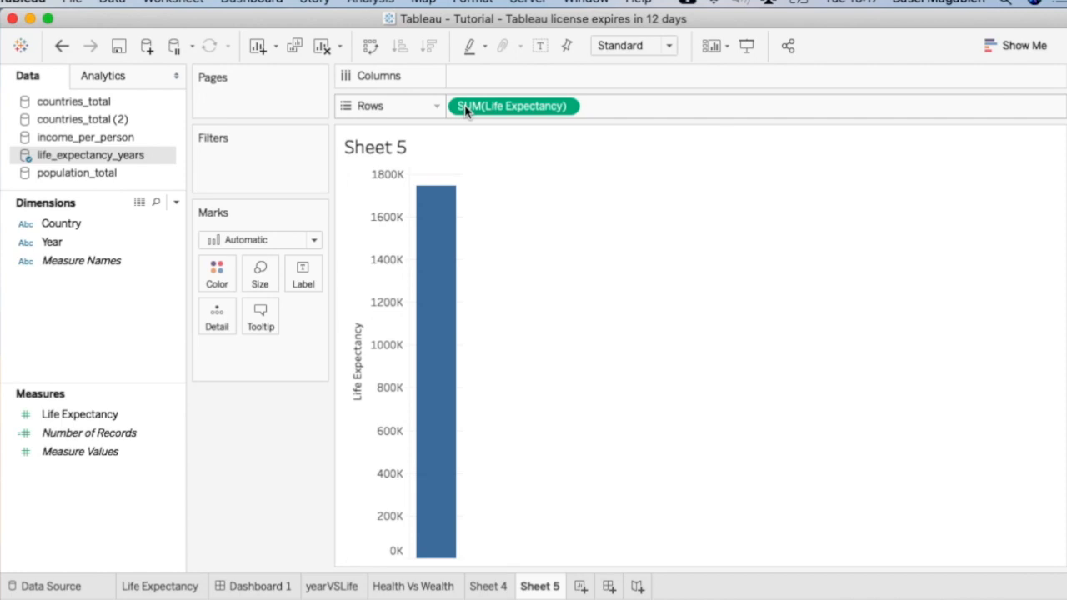
pyautogui.click(84, 140)
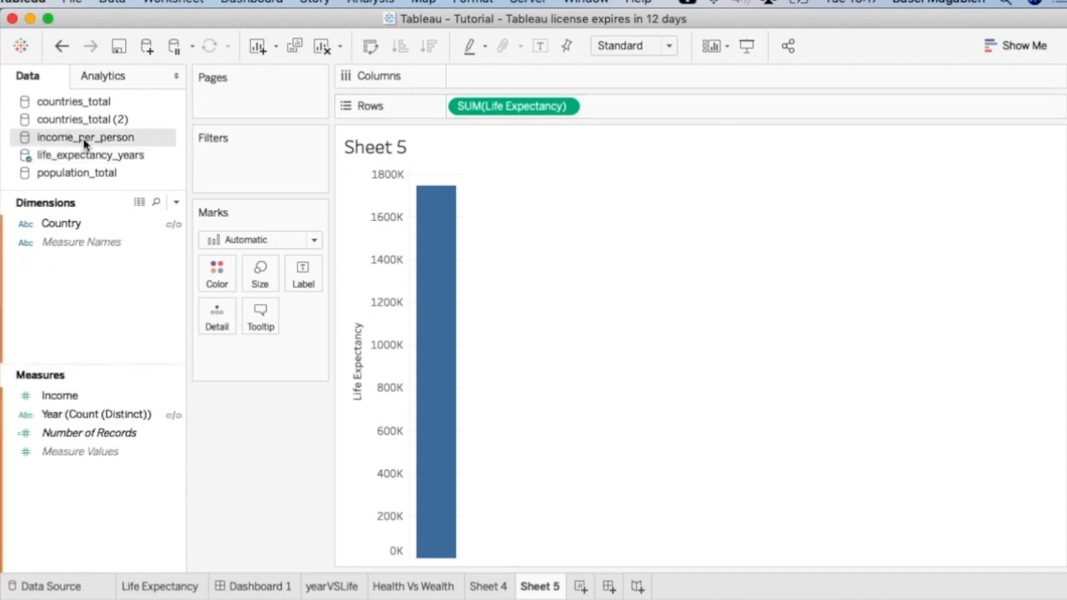
pyautogui.click(48, 139)
pyautogui.moveTo(67, 401); pyautogui.dragTo(485, 79)
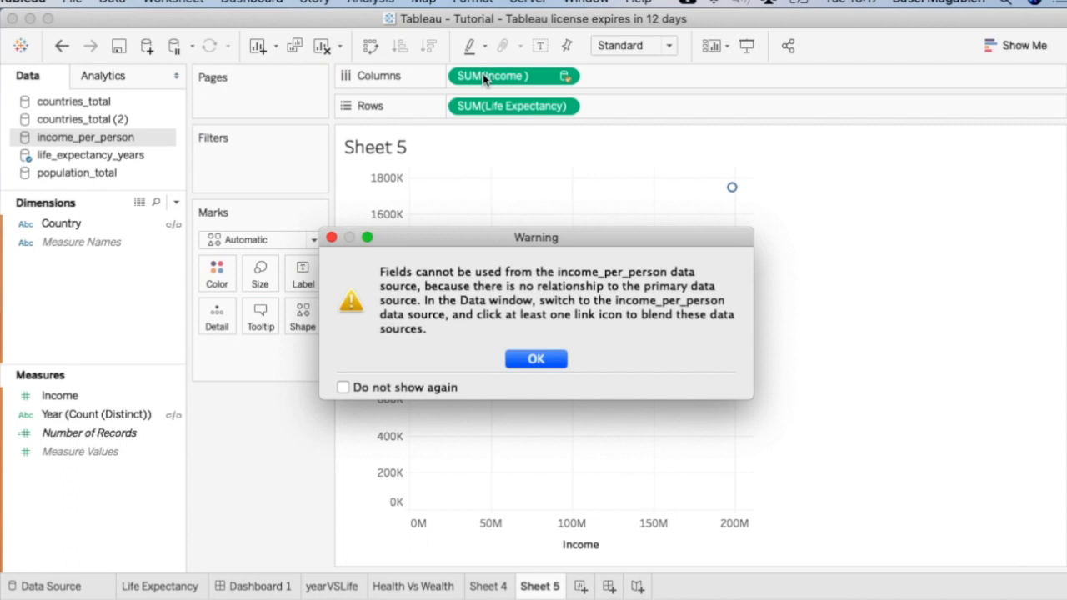
pyautogui.click(536, 359)
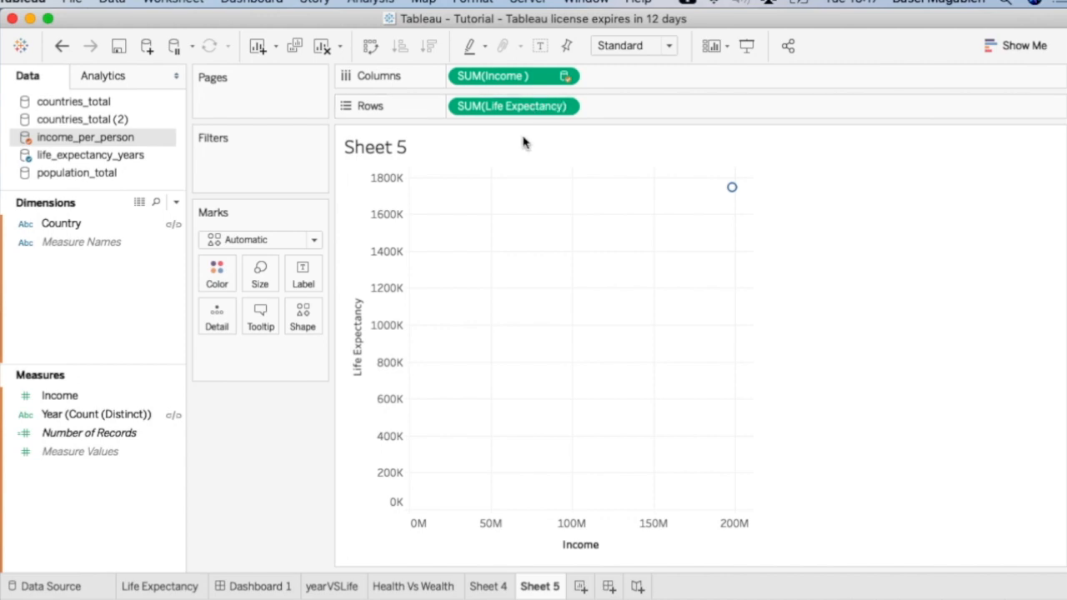
# Break the single mark down by country by adding Country from life_expectancy_years to the marks' Detail
pyautogui.moveTo(733, 192)
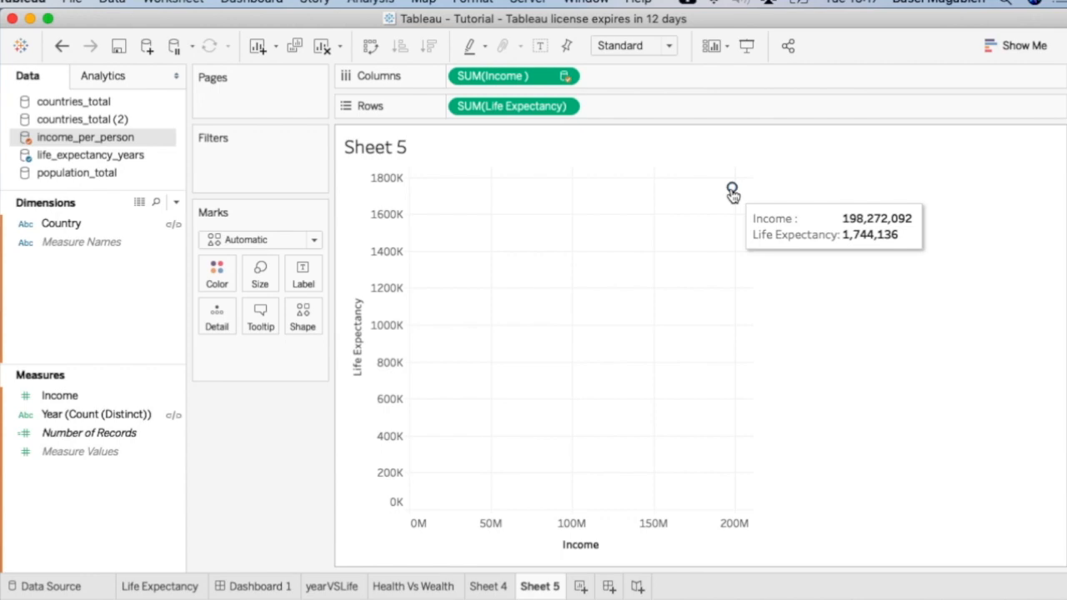
pyautogui.click(92, 157)
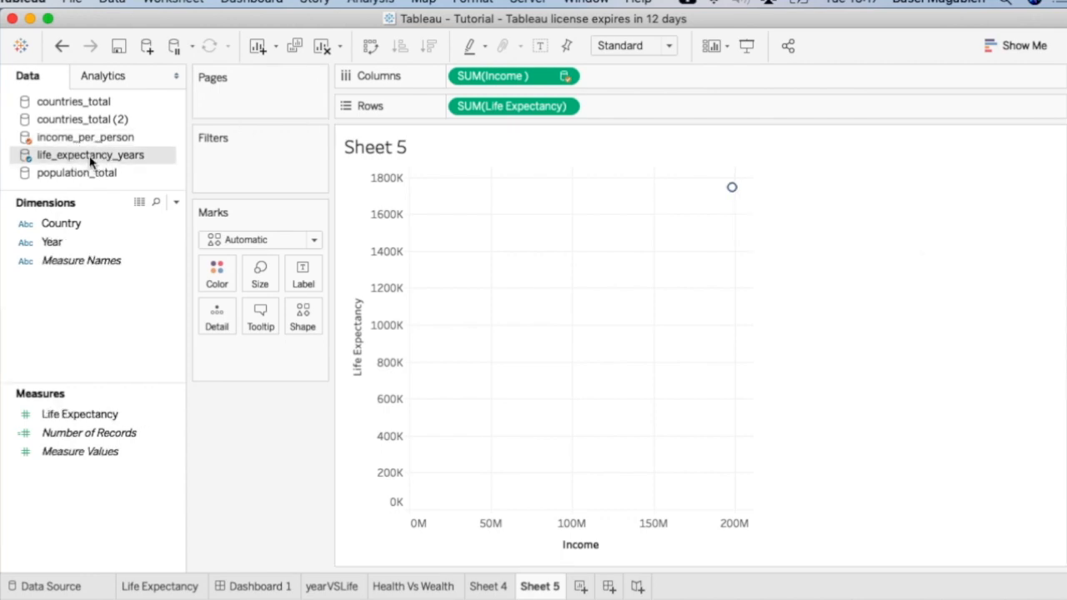
pyautogui.click(59, 224)
pyautogui.moveTo(57, 232); pyautogui.dragTo(218, 325)
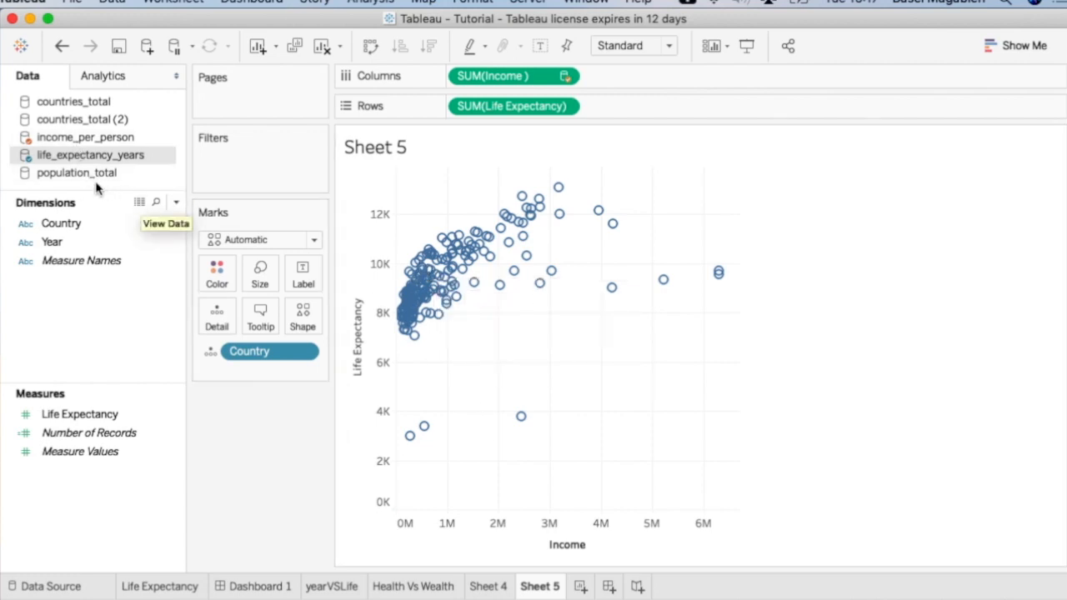
# Color the marks by Region from countries_total (2) and exclude the Null region
pyautogui.click(73, 118)
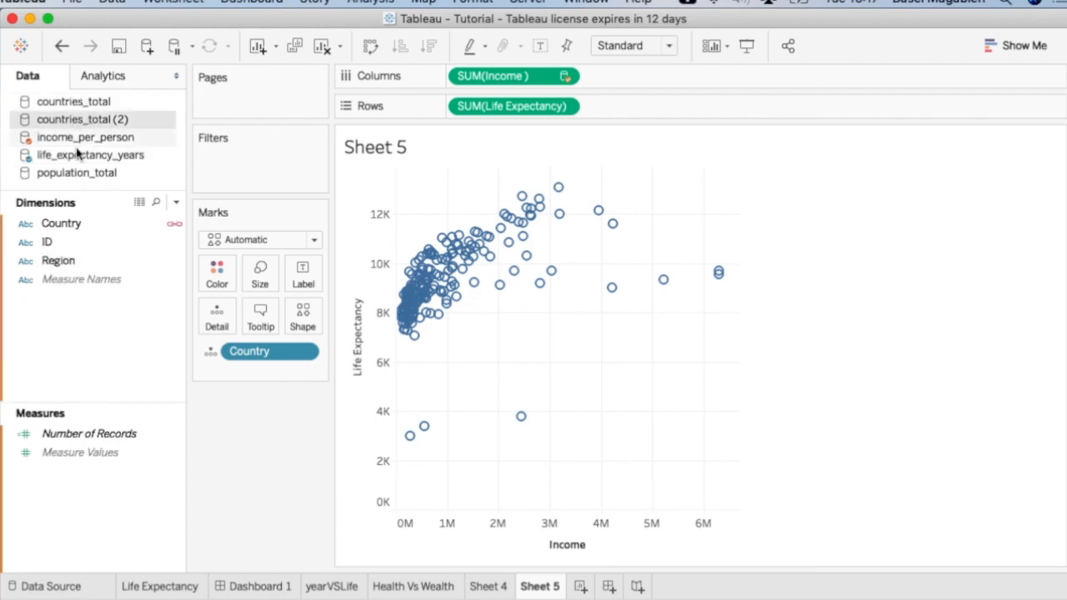
pyautogui.click(63, 260)
pyautogui.moveTo(64, 260); pyautogui.dragTo(220, 278)
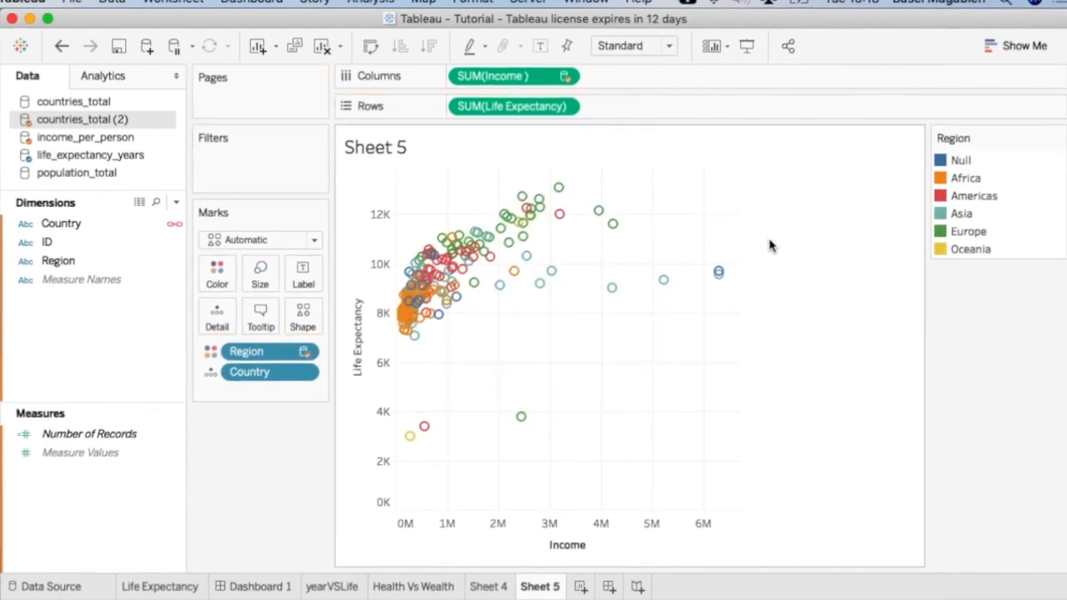
pyautogui.click(993, 165)
pyautogui.click(930, 180)
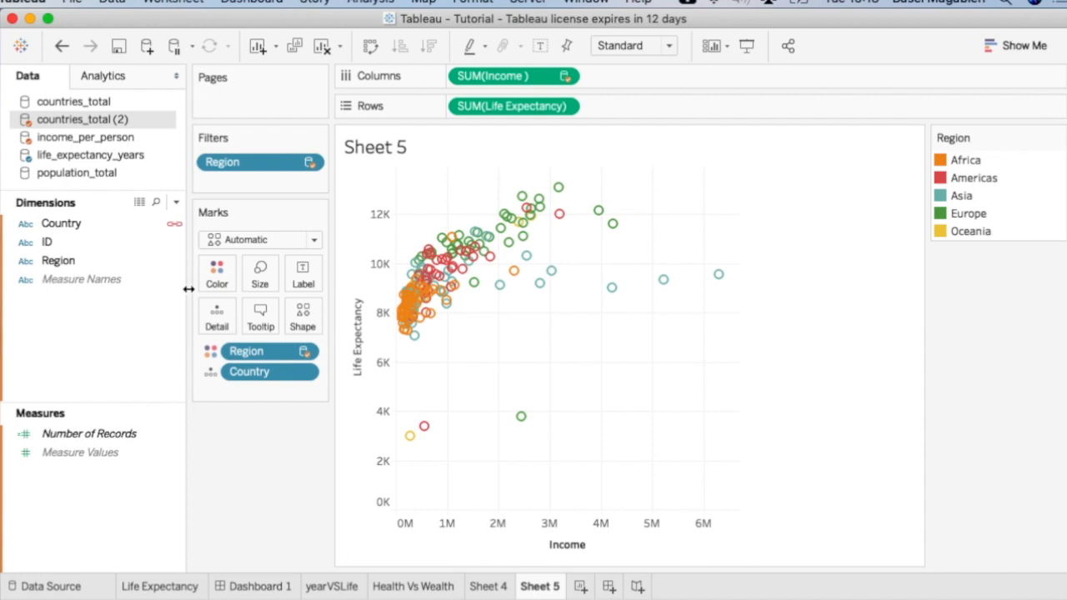
# Size the marks by Population from population_total and enlarge the overall mark size
pyautogui.click(79, 172)
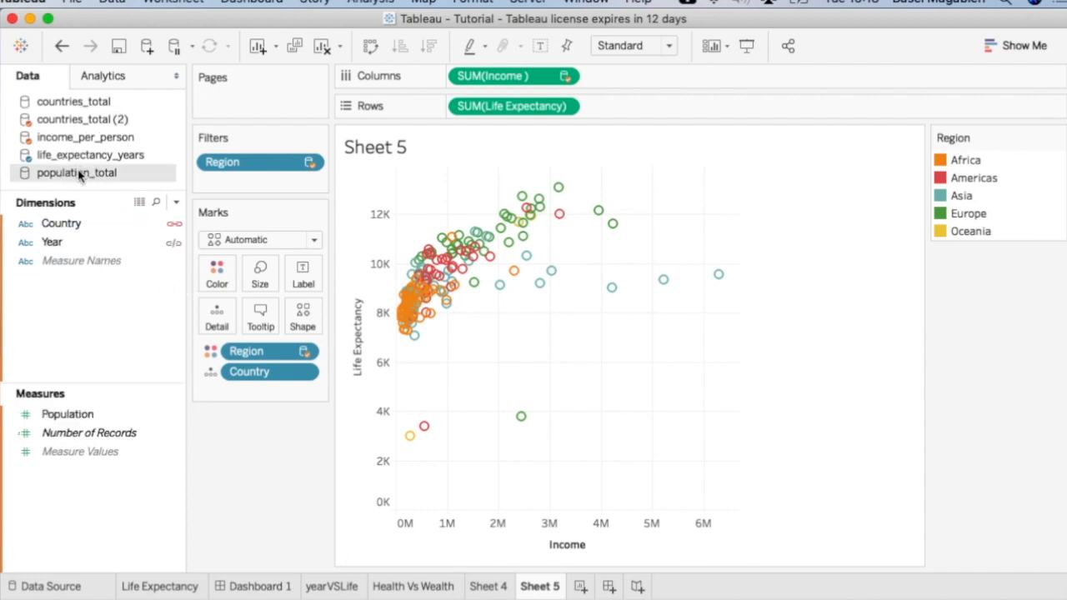
pyautogui.moveTo(93, 416); pyautogui.dragTo(257, 275)
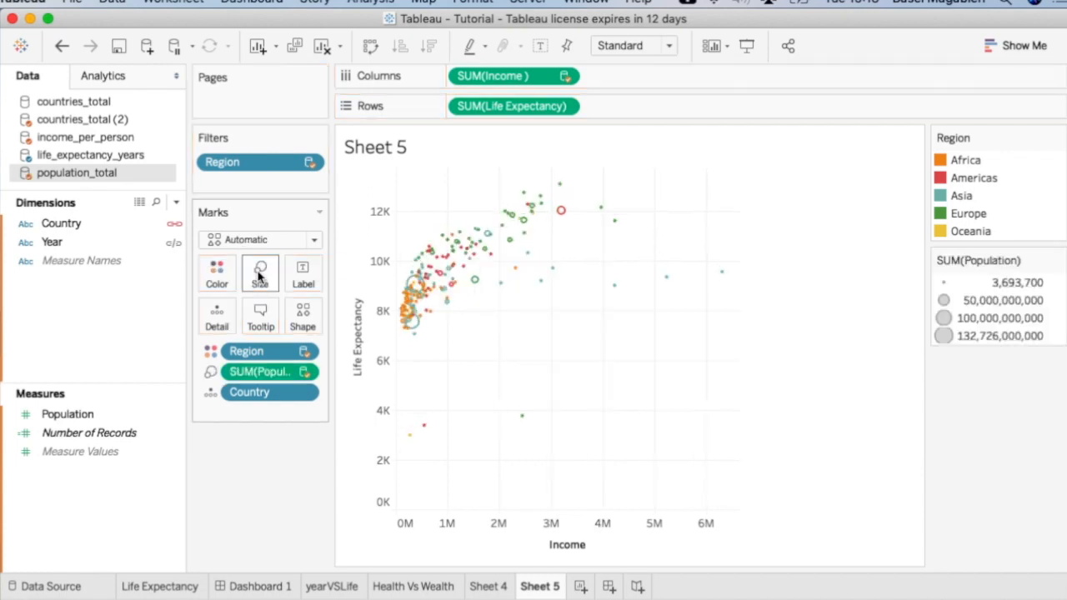
pyautogui.click(259, 276)
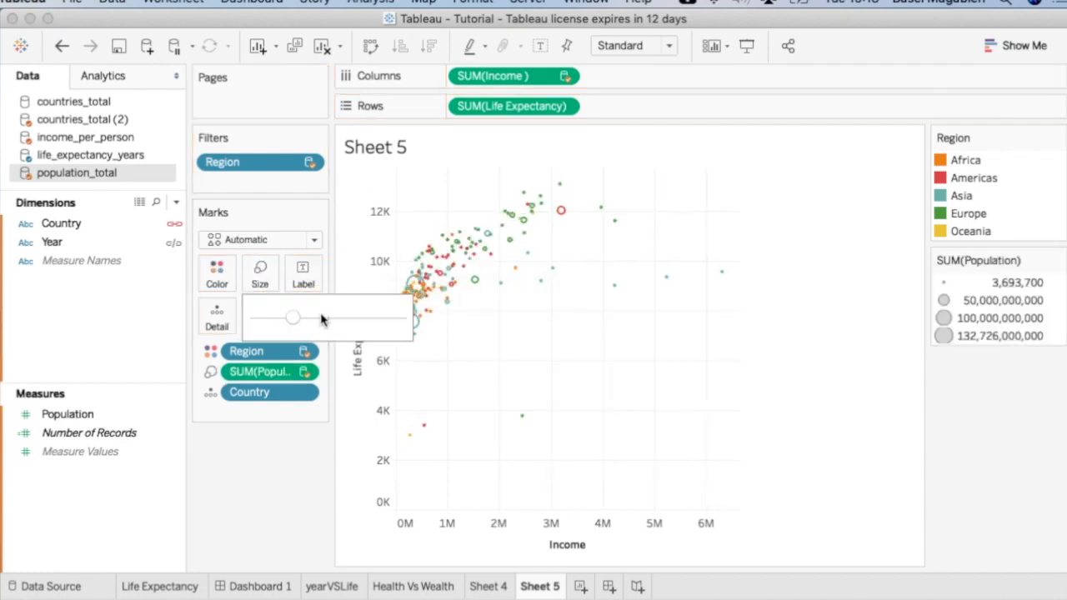
pyautogui.click(357, 318)
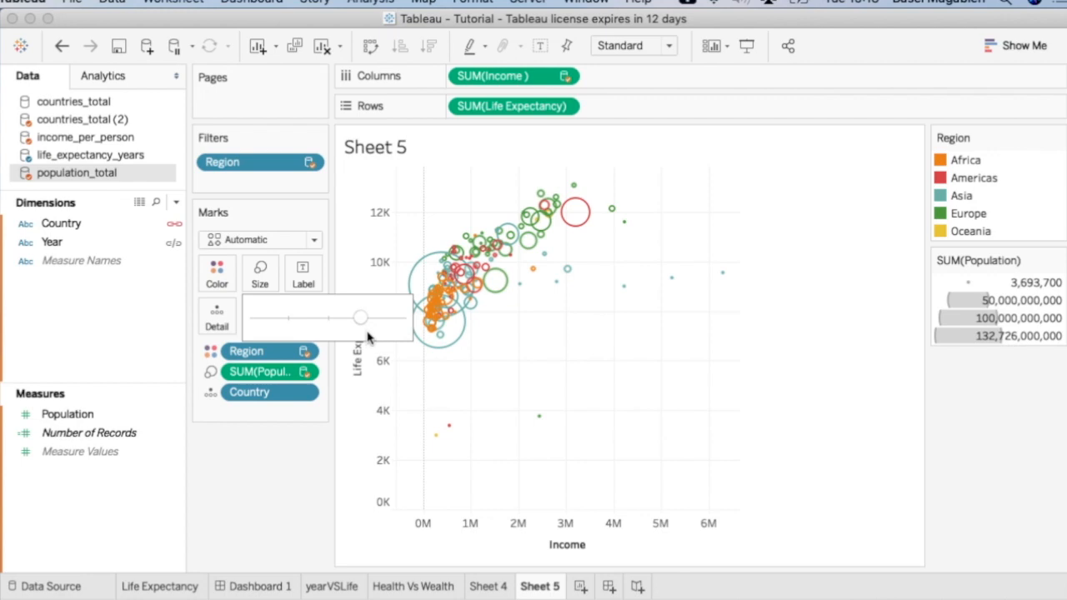
pyautogui.click(383, 326)
pyautogui.click(369, 324)
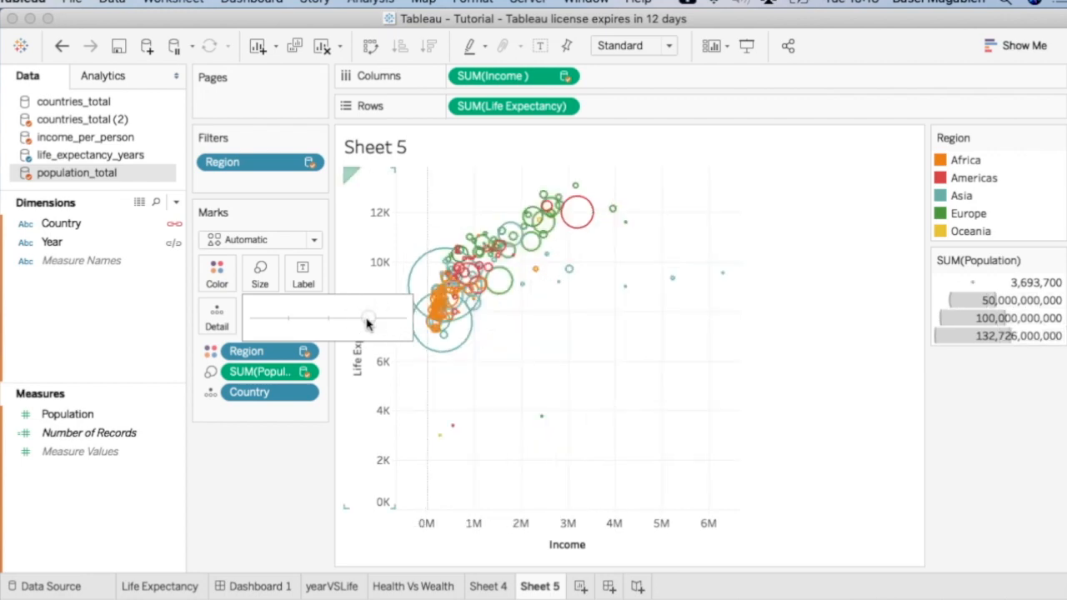
pyautogui.click(275, 425)
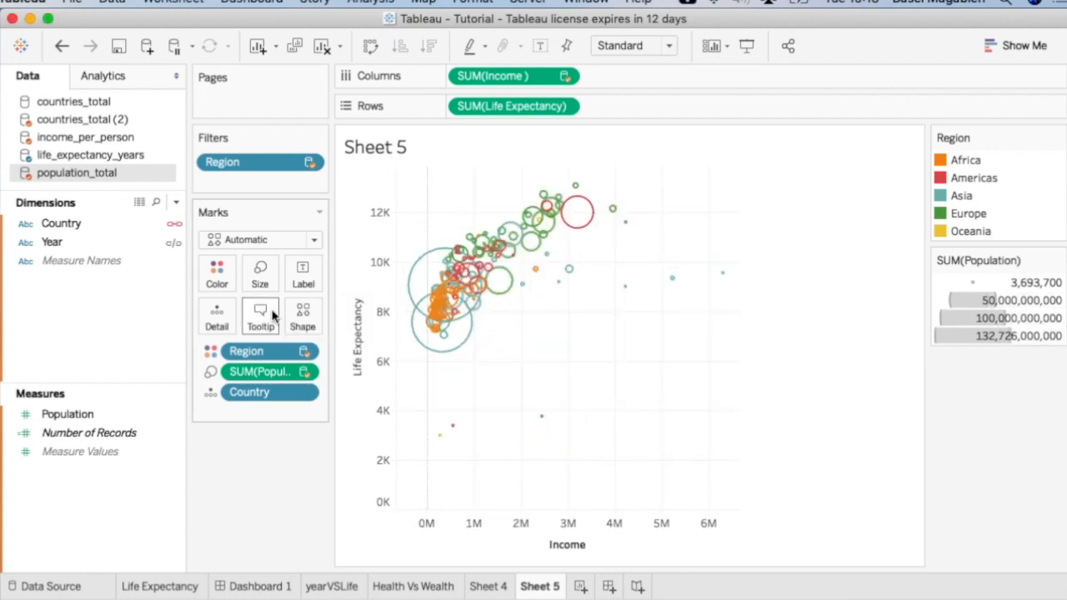
# Try filled square and triangle marks, and set the mark shape to a filled circle
pyautogui.click(301, 325)
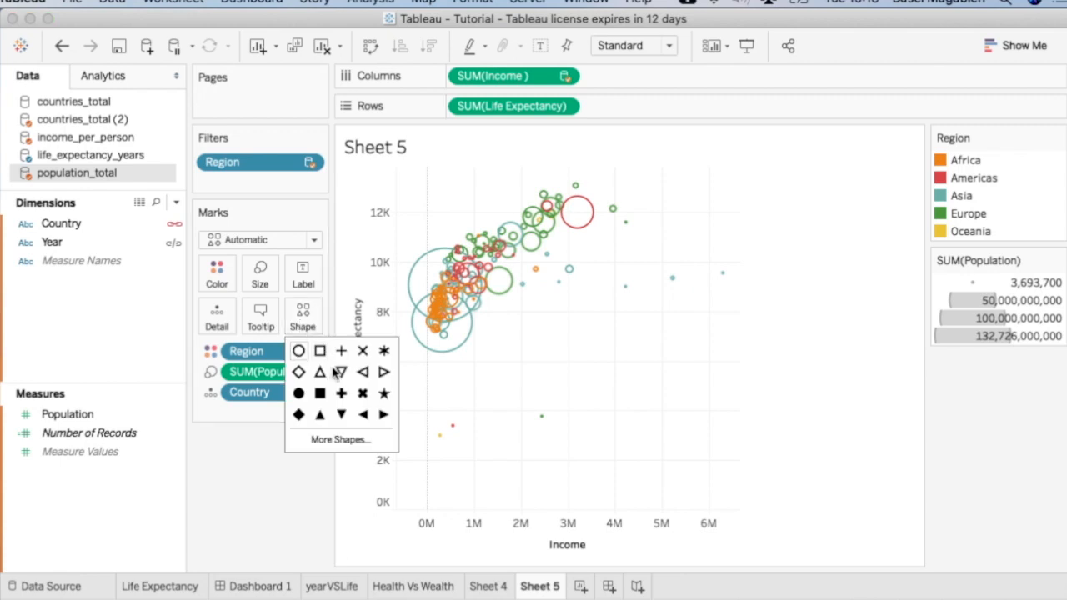
pyautogui.click(300, 395)
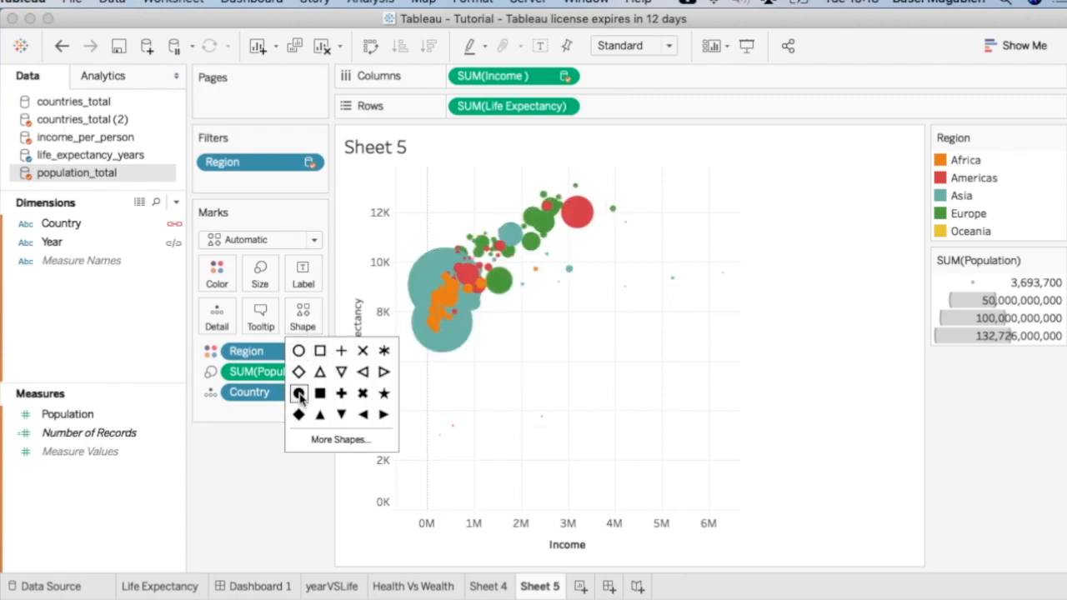
pyautogui.click(320, 395)
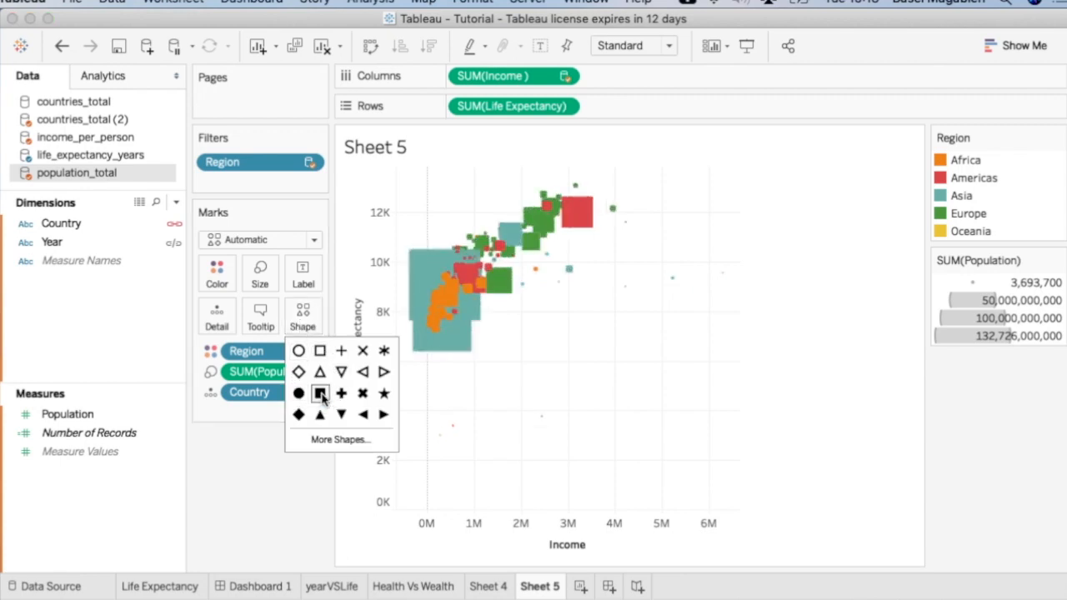
pyautogui.click(362, 414)
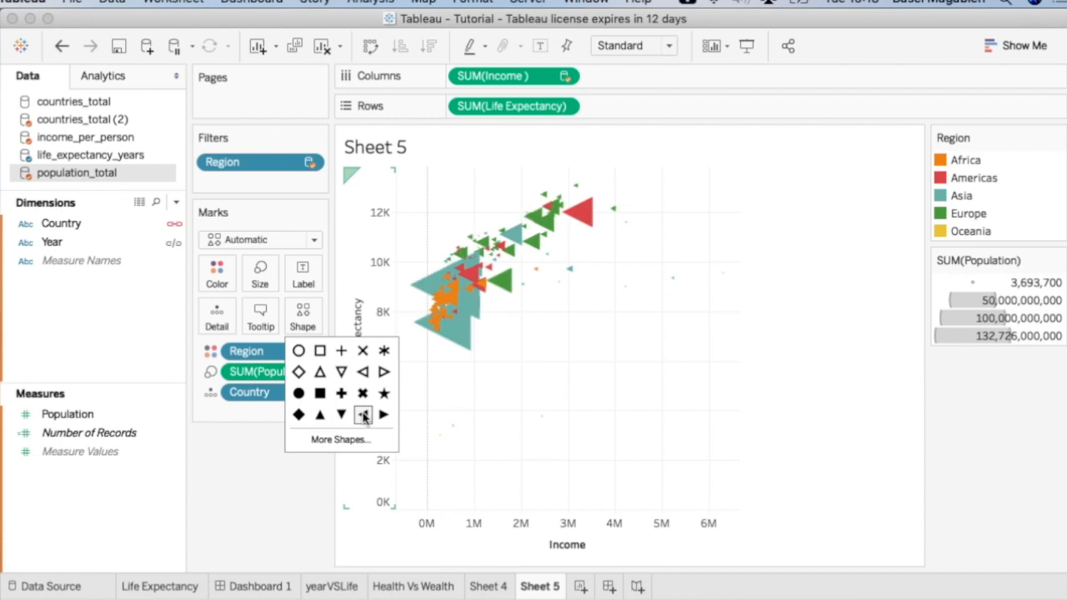
pyautogui.click(299, 393)
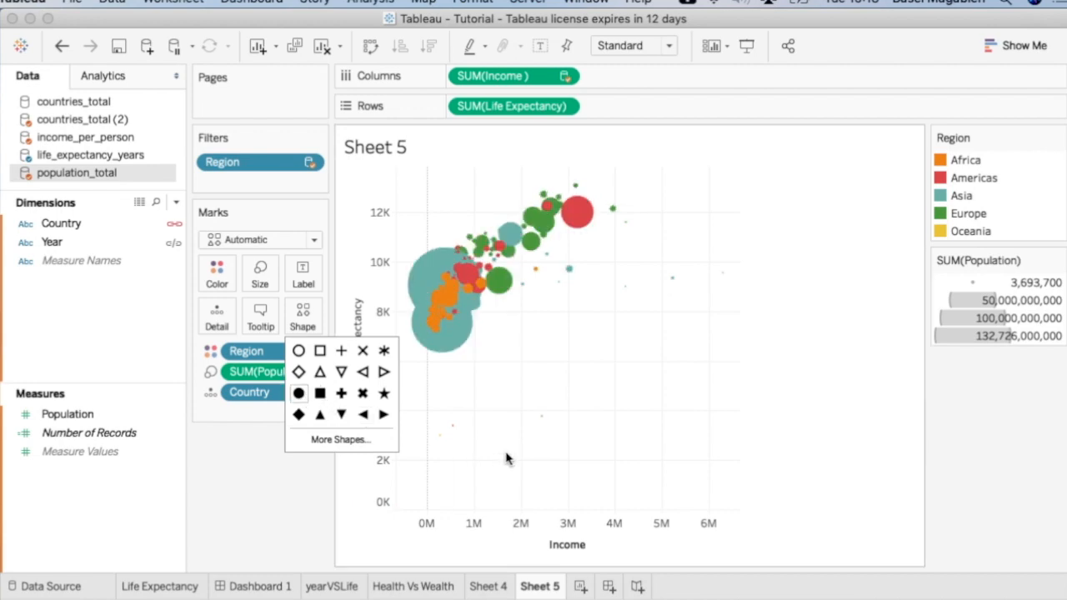
pyautogui.click(236, 459)
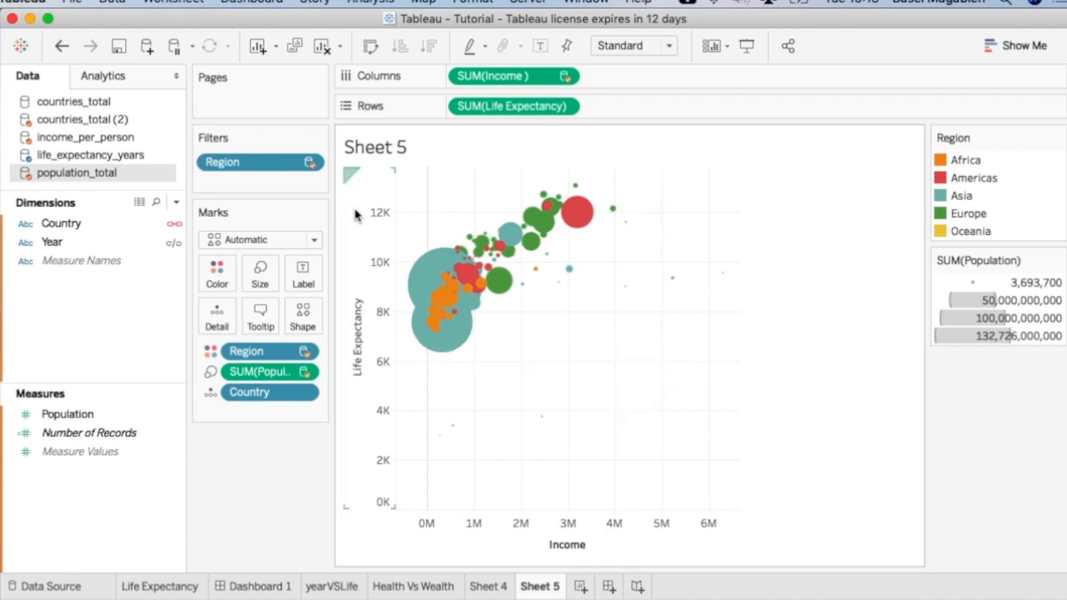
# Page the chart by Year from life_expectancy_years and play it at the fastest speed, stopping at 1893
pyautogui.click(80, 156)
pyautogui.moveTo(66, 242); pyautogui.dragTo(233, 98)
pyautogui.click(488, 313)
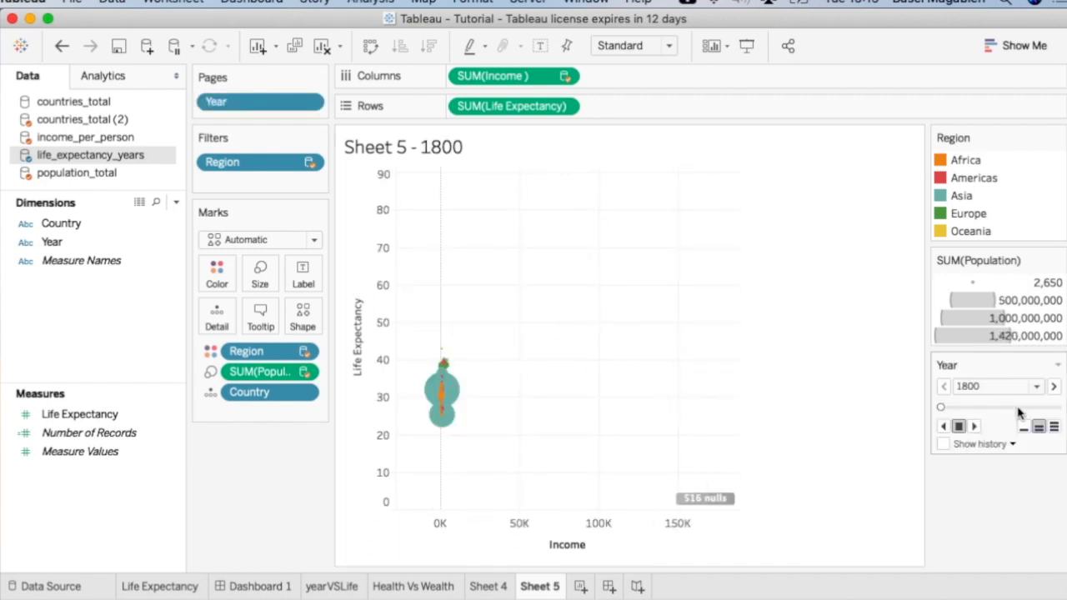
pyautogui.click(1054, 428)
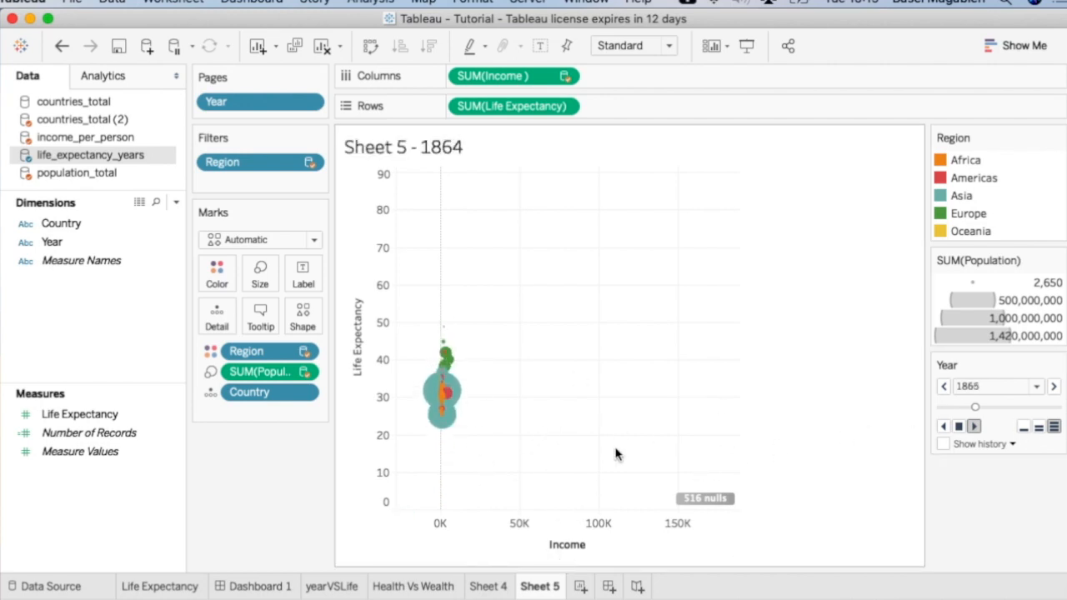
pyautogui.click(959, 426)
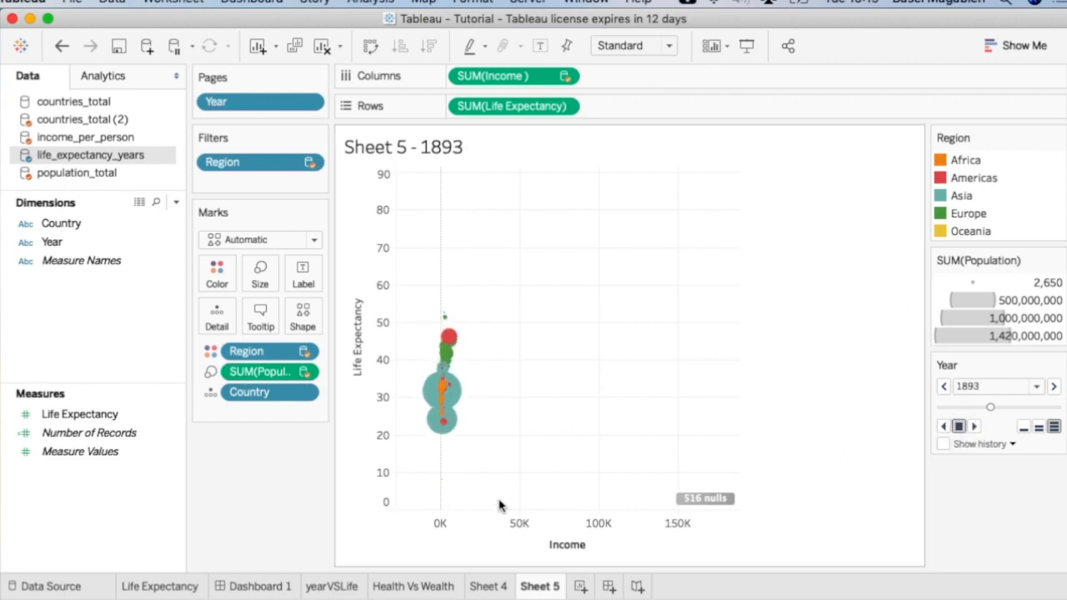
# Give the Income axis a fixed range from 200 to 50,000 with a logarithmic scale
pyautogui.doubleClick(497, 525)
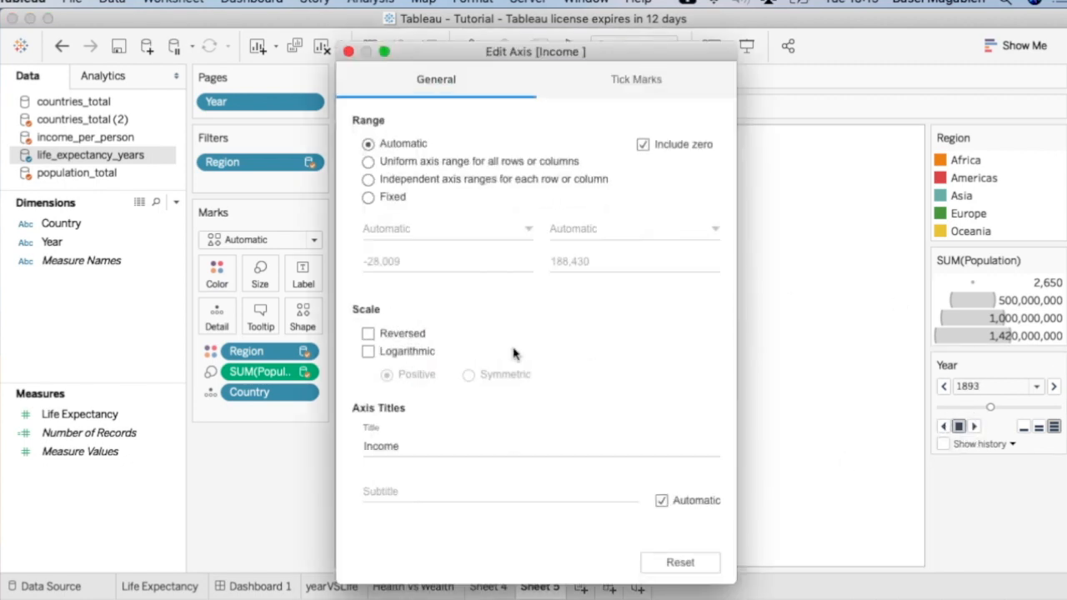
pyautogui.click(392, 197)
pyautogui.moveTo(365, 262); pyautogui.dragTo(391, 262)
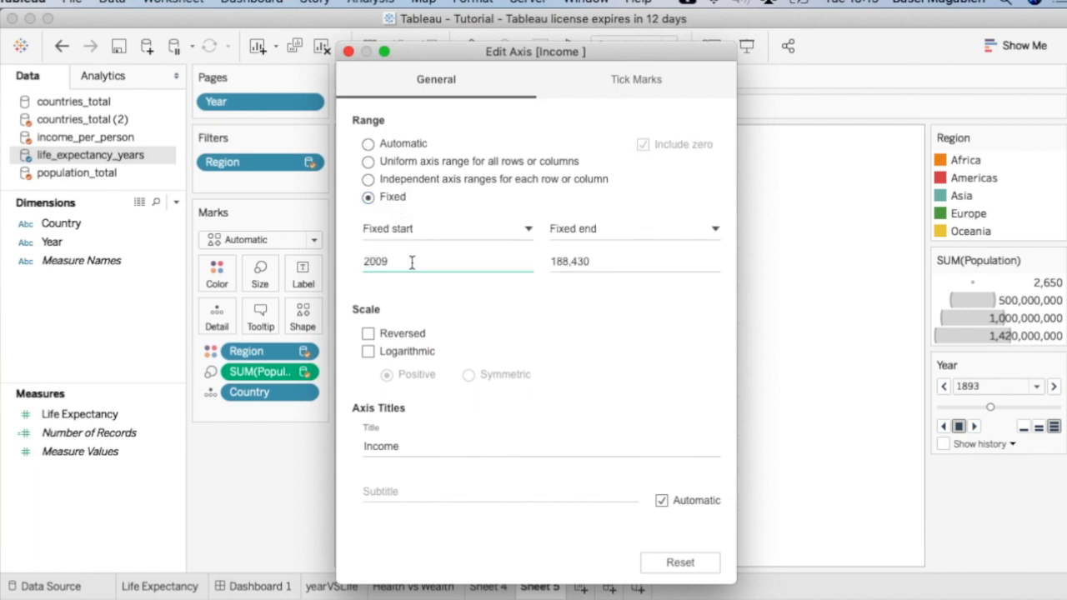
pyautogui.doubleClick(581, 261)
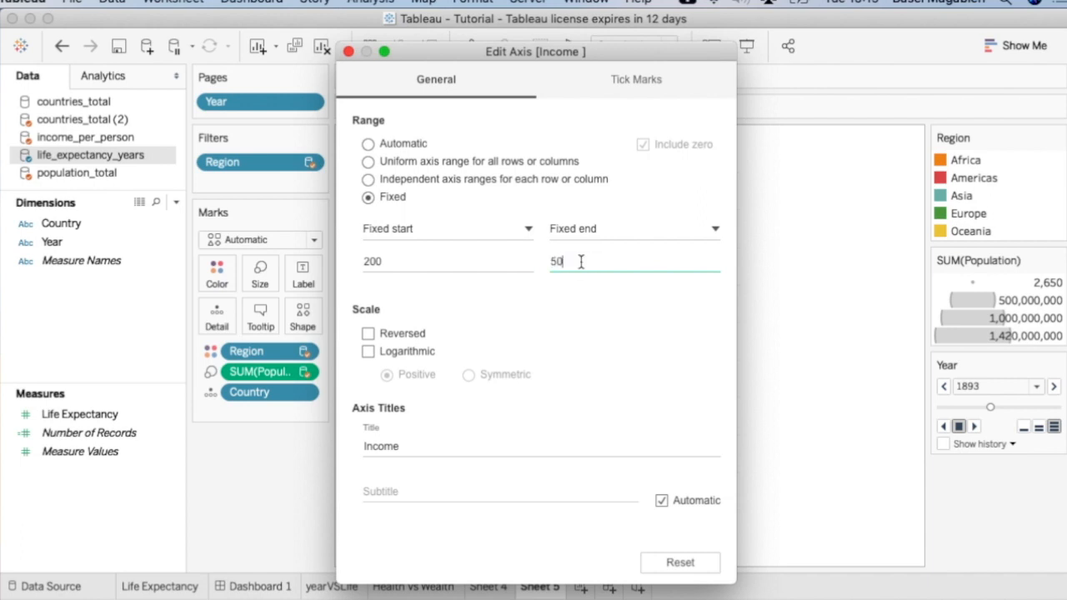
pyautogui.click(370, 352)
pyautogui.click(348, 52)
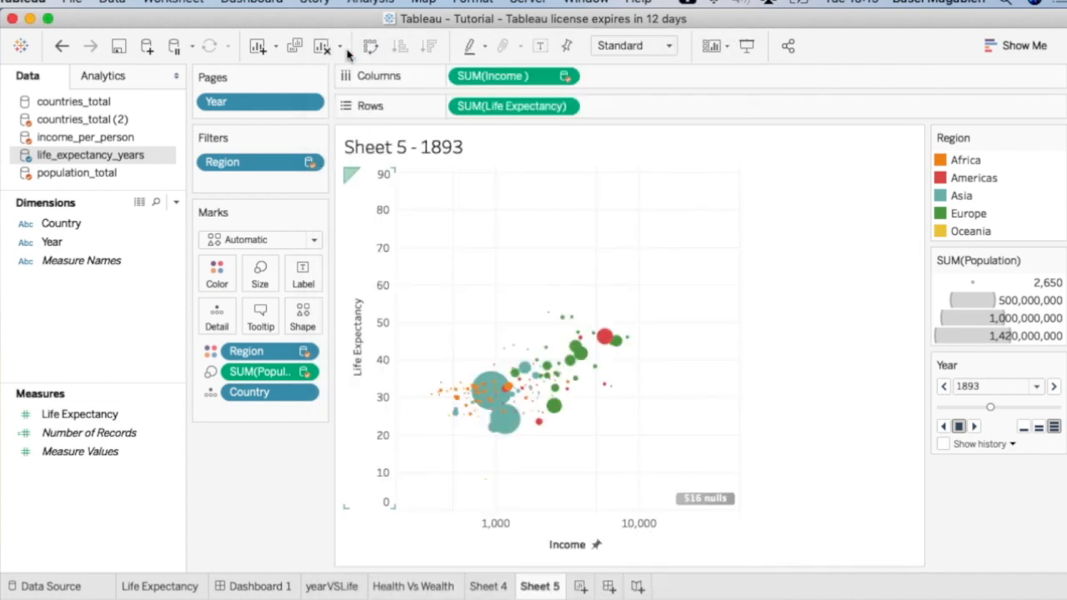
# Give the Life Expectancy axis a fixed range from 25 to 85
pyautogui.click(362, 304)
pyautogui.doubleClick(362, 306)
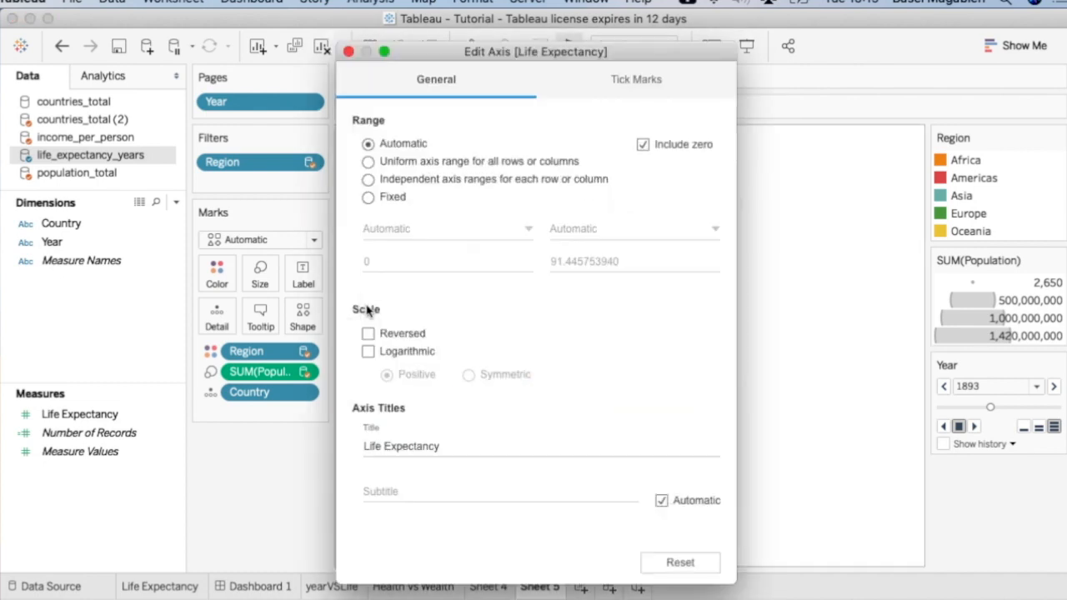
pyautogui.click(392, 196)
pyautogui.click(393, 263)
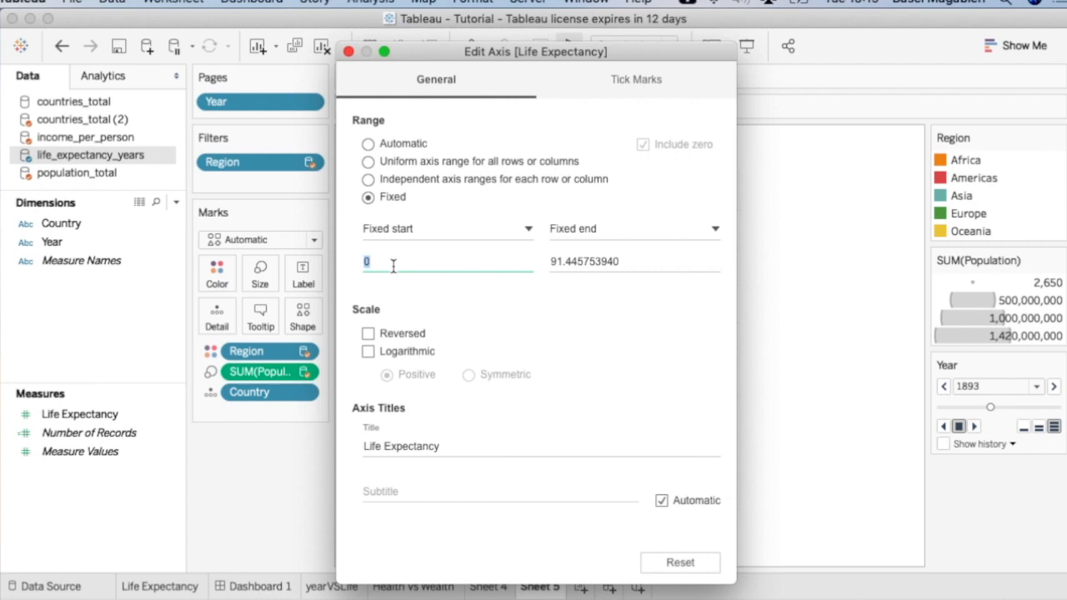
pyautogui.doubleClick(586, 261)
pyautogui.write('85')
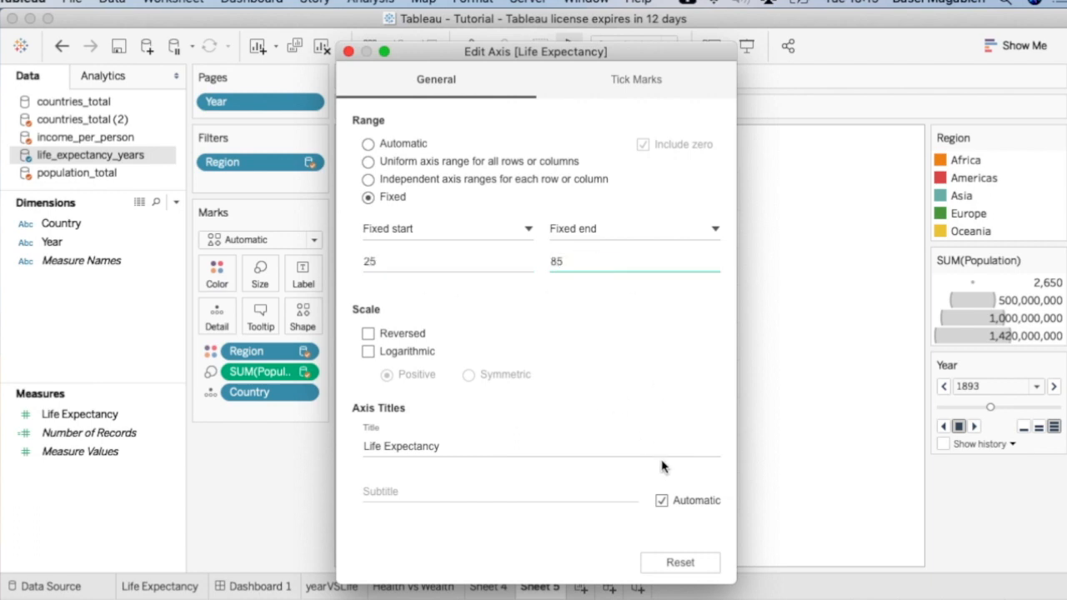
pyautogui.click(349, 51)
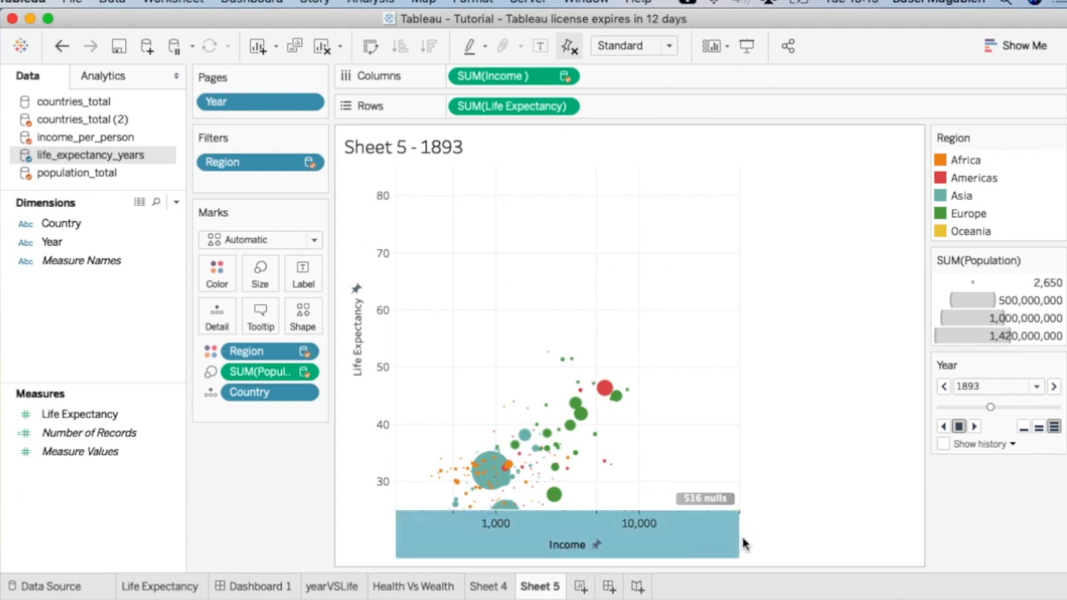
# Widen the scatter plot along the Income axis and try to stretch its height along the Life Expectancy axis
pyautogui.moveTo(737, 542); pyautogui.dragTo(922, 547)
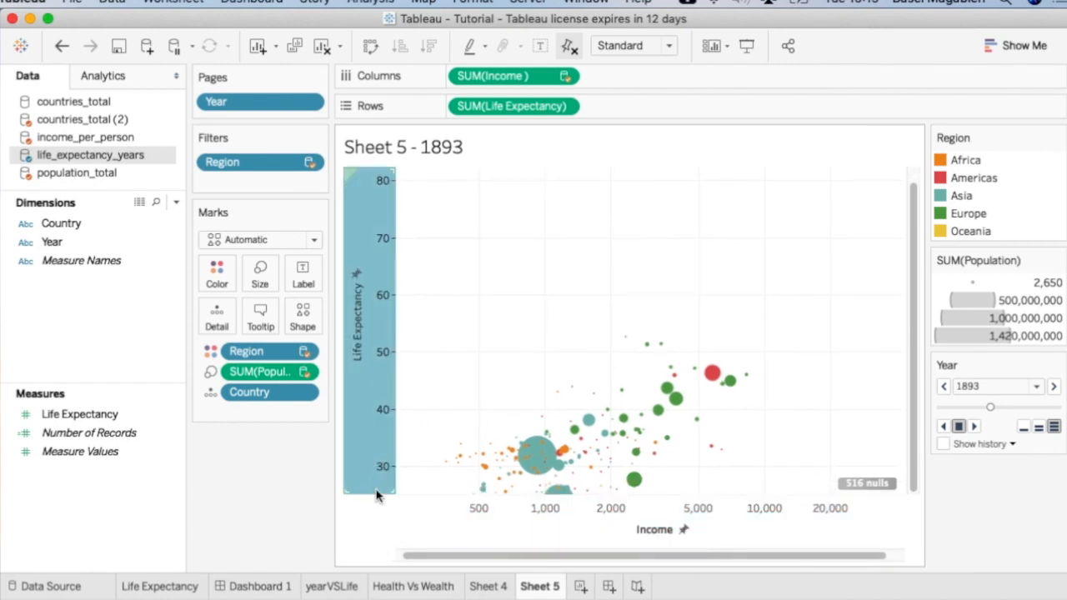
pyautogui.moveTo(380, 494); pyautogui.dragTo(381, 529)
pyautogui.moveTo(384, 500); pyautogui.dragTo(382, 550)
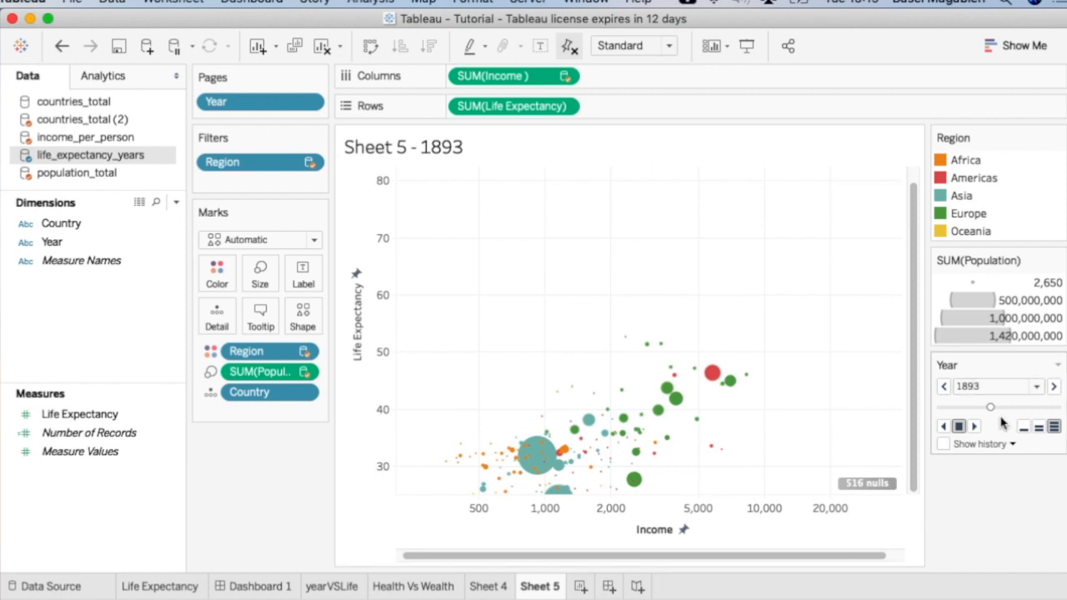
# Play the Year animation forward from 1893 and advance it a year manually
pyautogui.click(974, 428)
pyautogui.click(1054, 389)
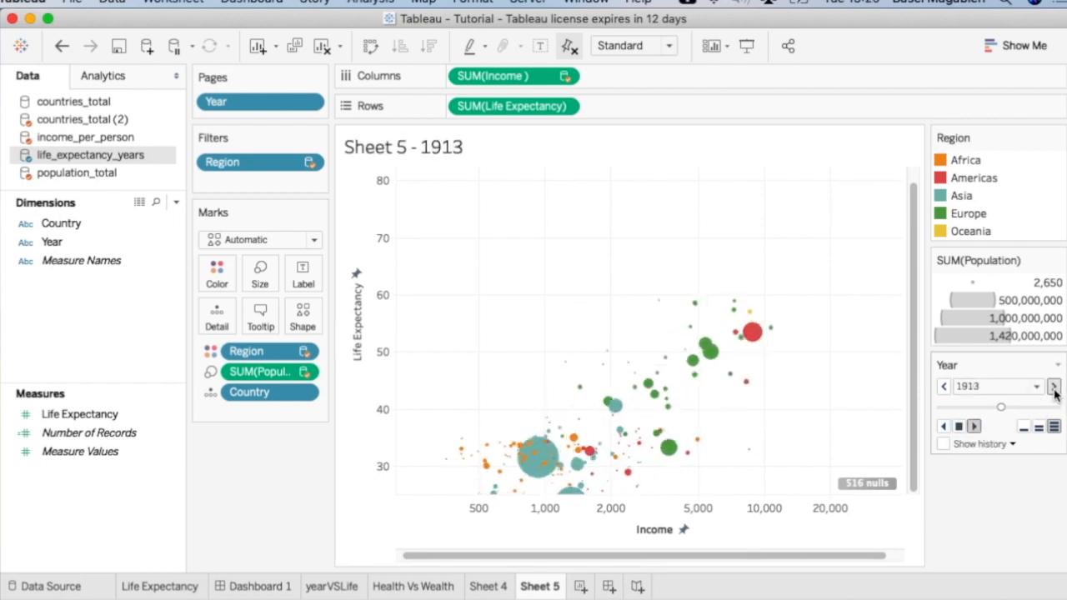